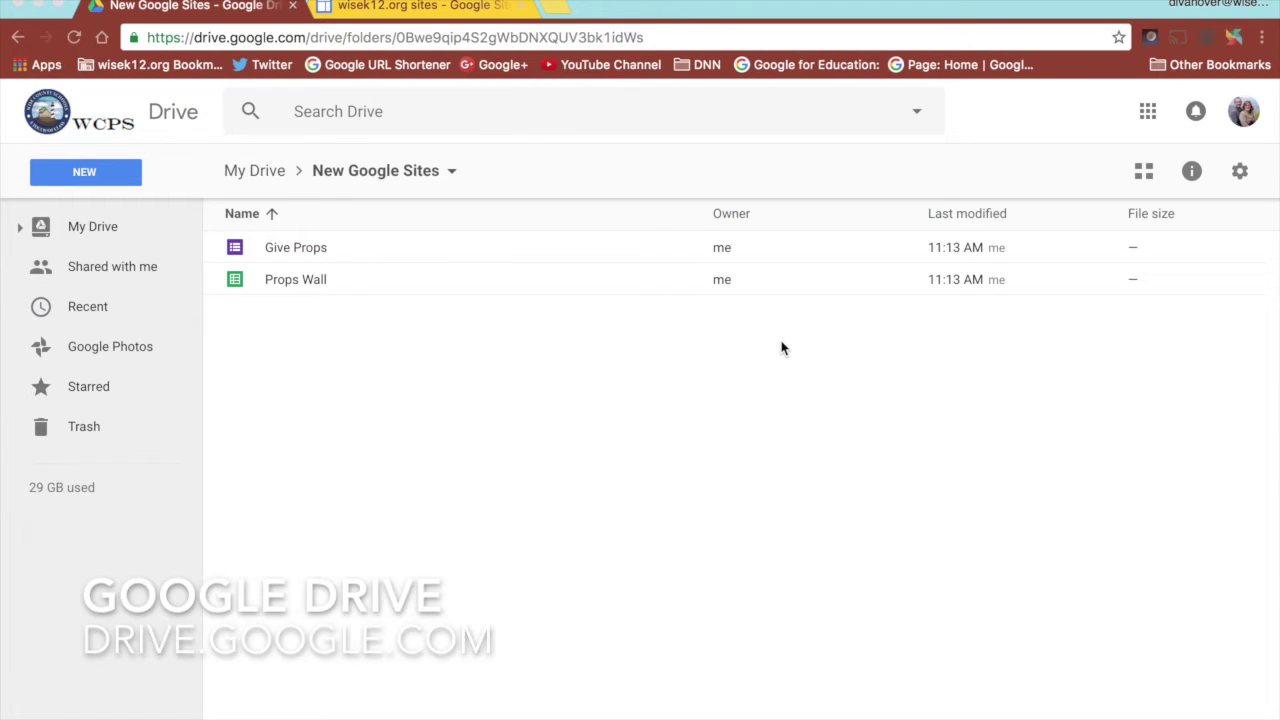
Step: Switch to the classic Google Sites tab listing the school's sites
click(415, 6)
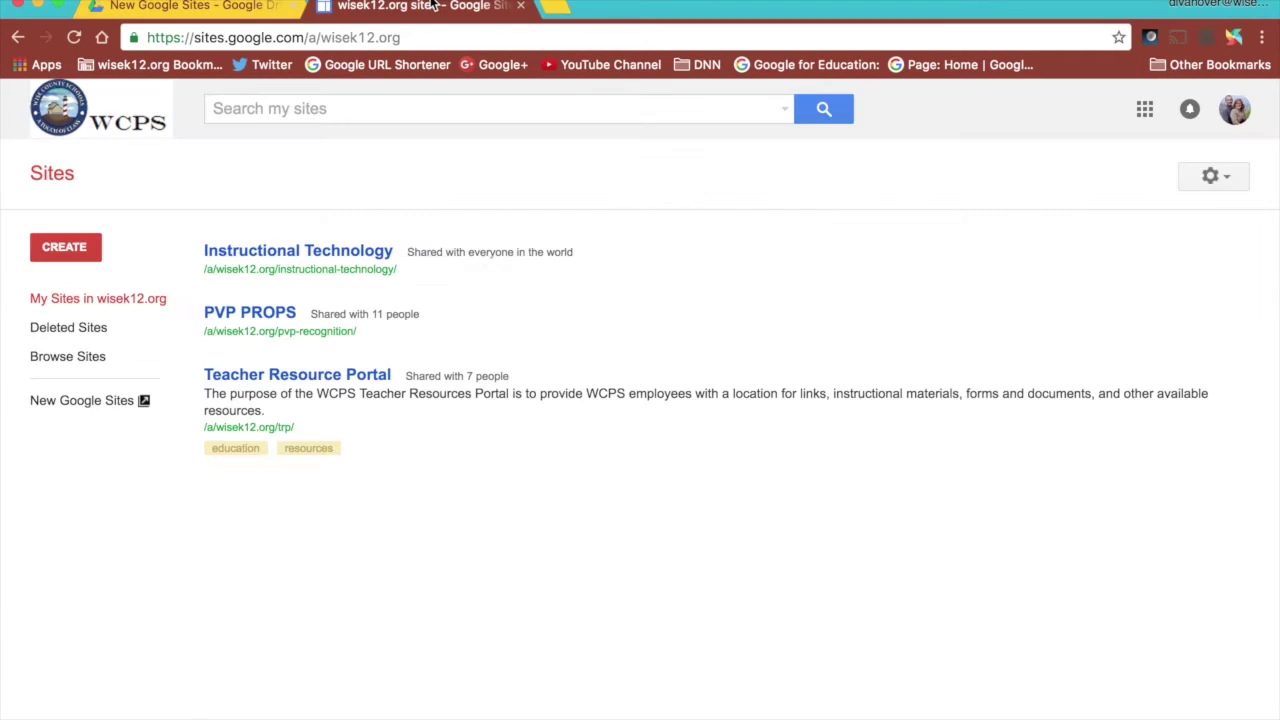
Step: Open the new Google Sites start page, then return to the New Google Sites Drive folder
click(104, 408)
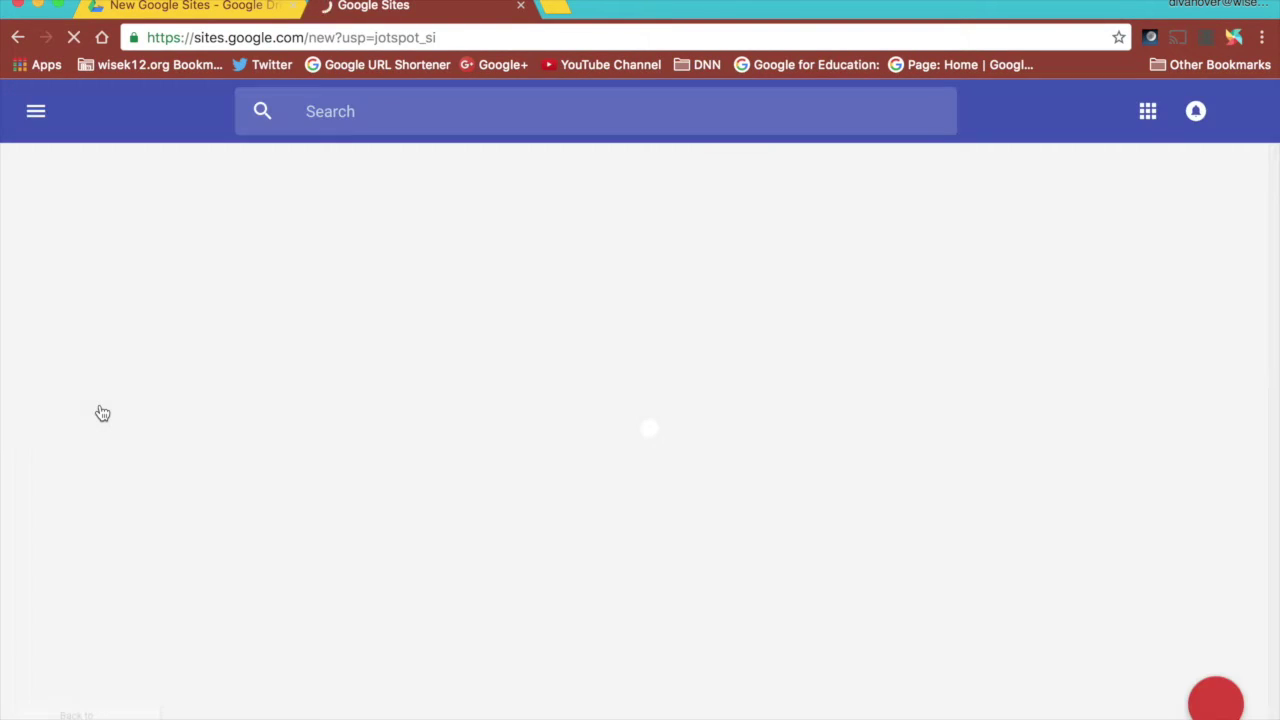
click(230, 8)
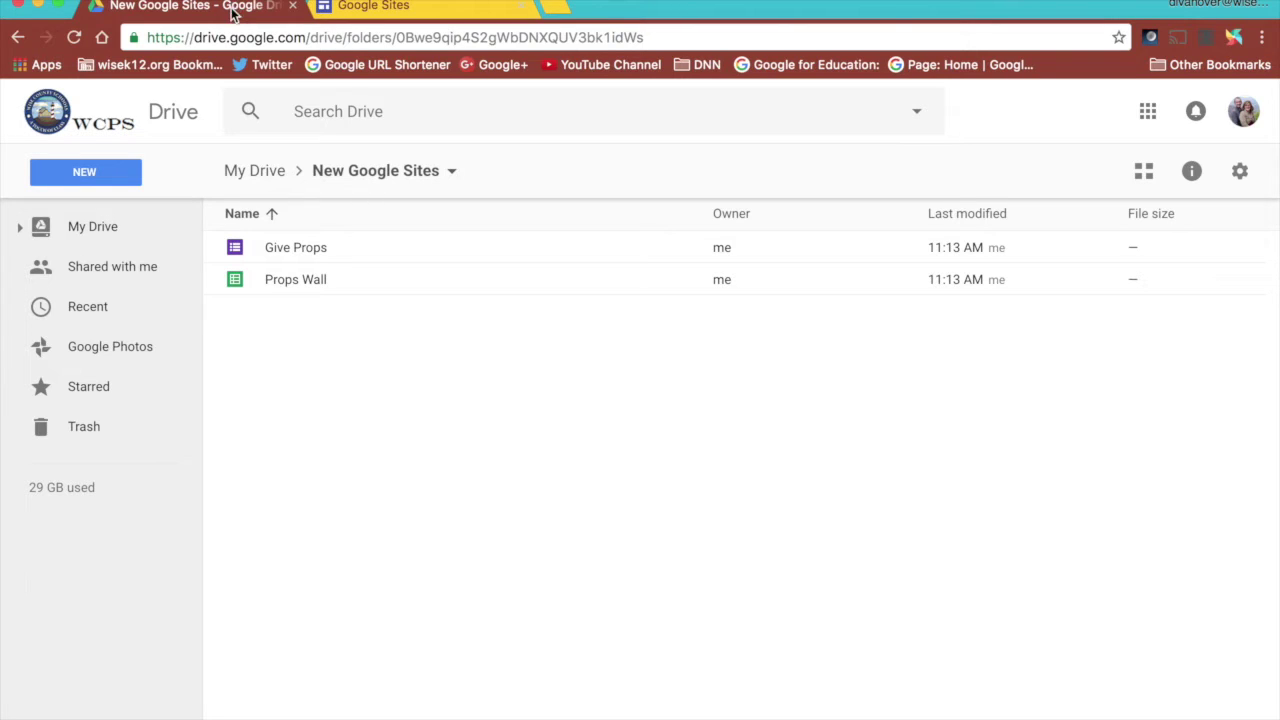
click(427, 8)
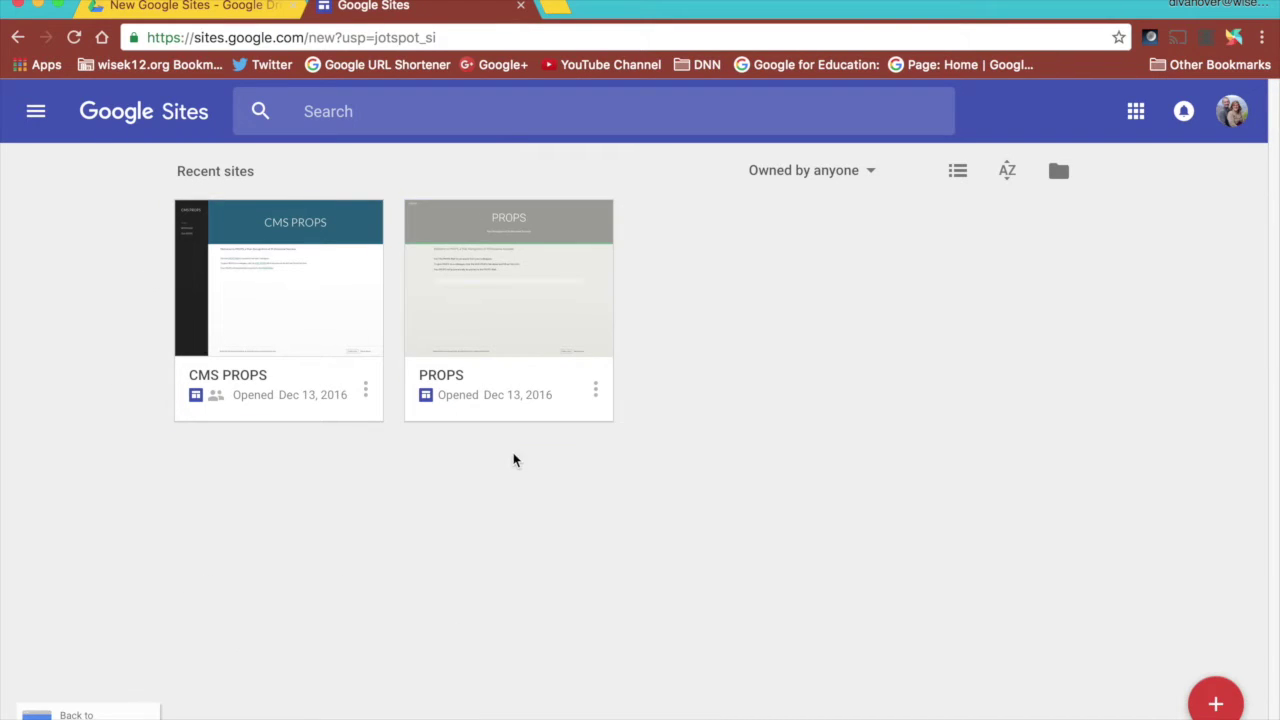
click(228, 6)
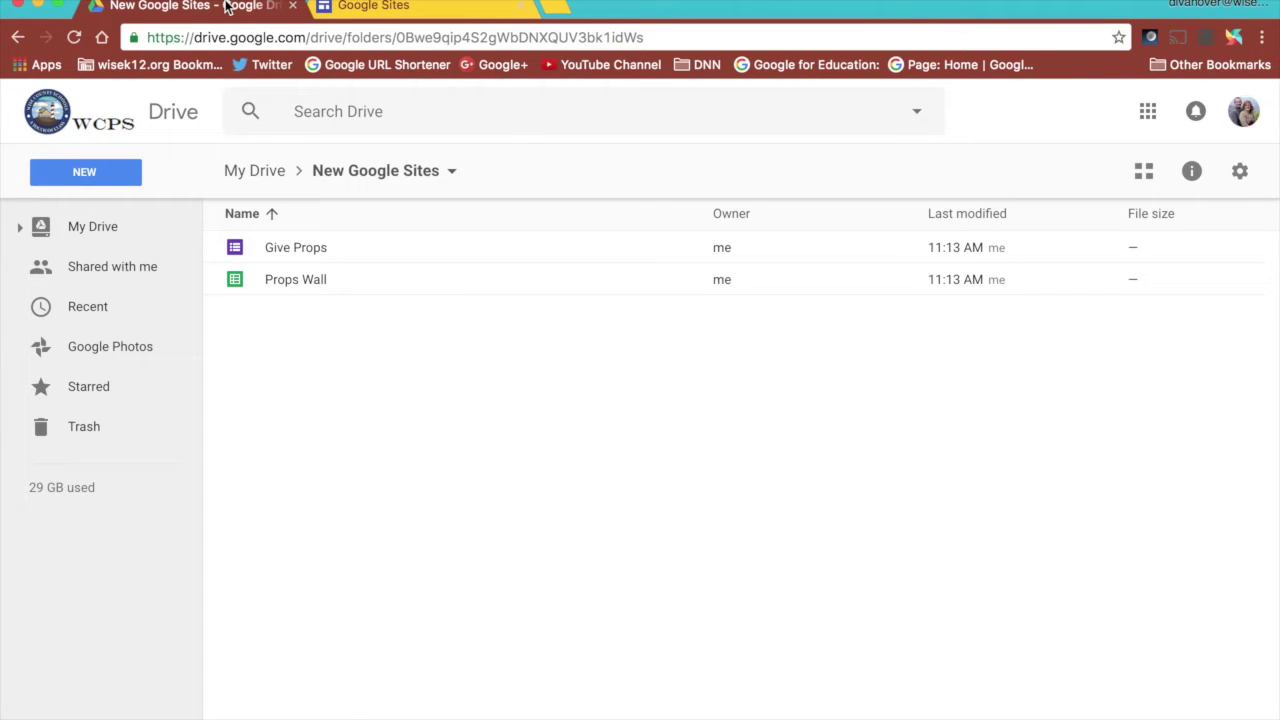
Step: Create a new Google Site from the Drive folder's New menu
click(109, 176)
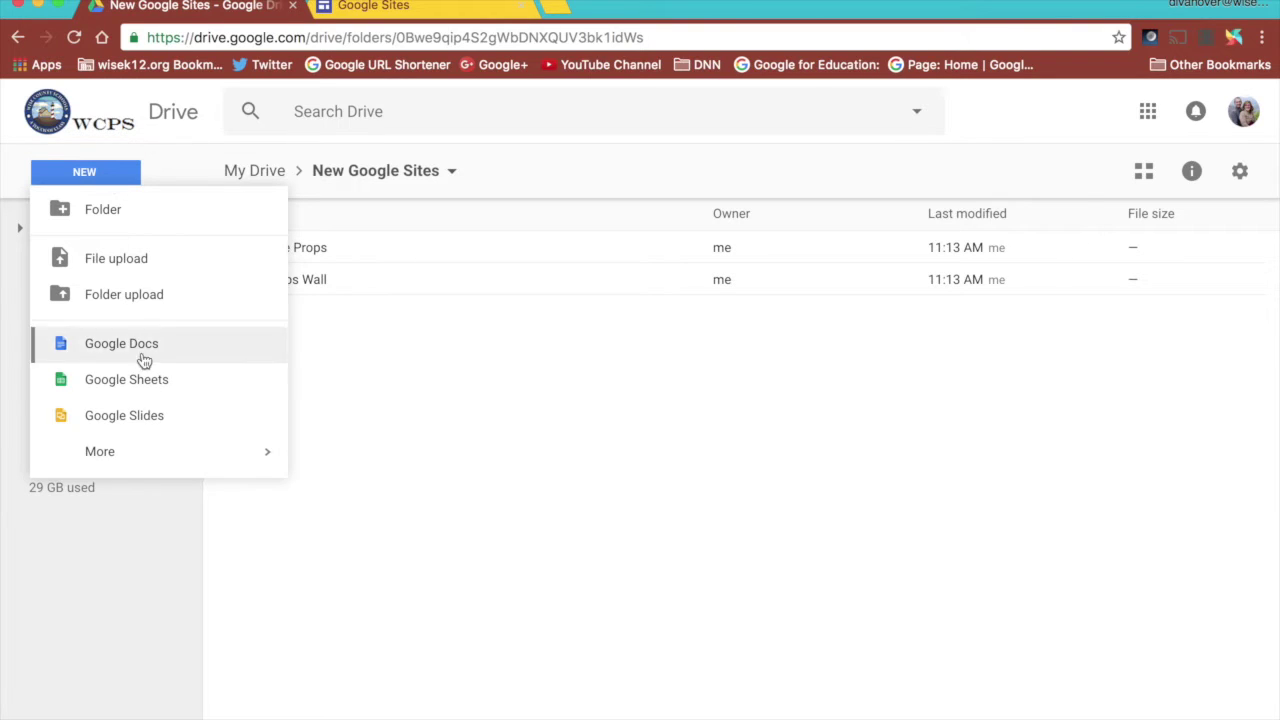
mouse_move(167, 466)
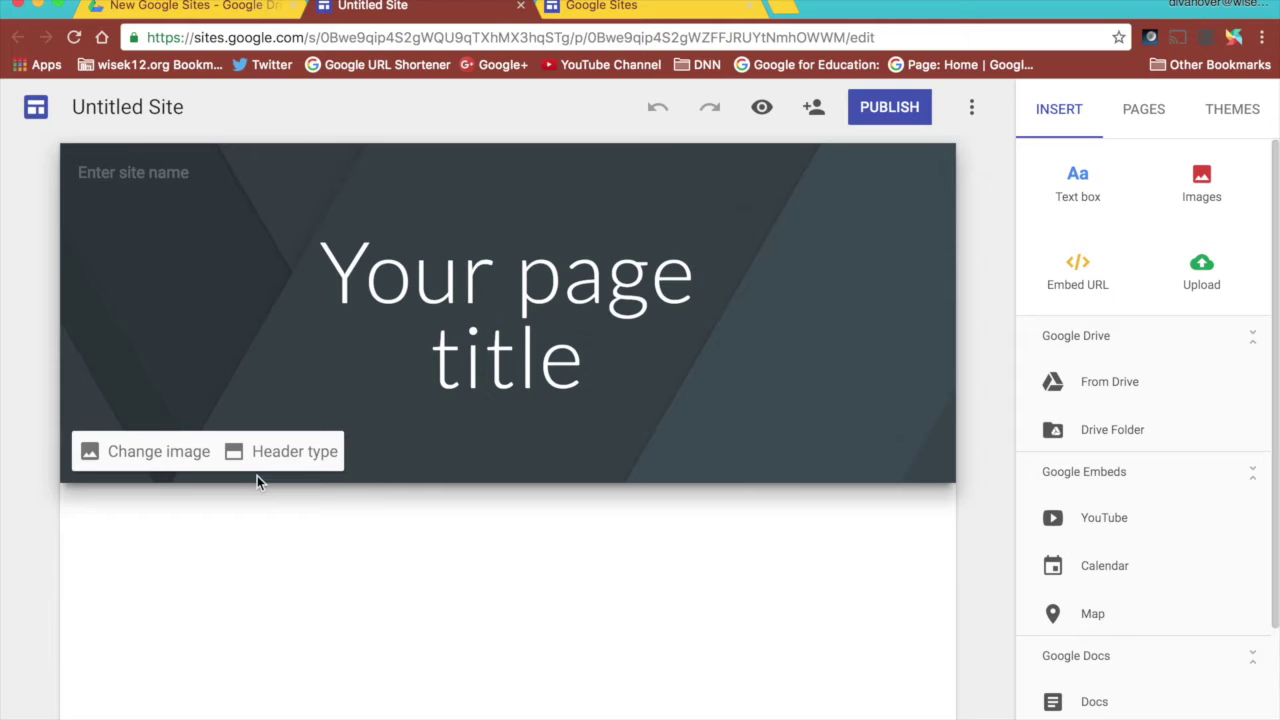
Step: Name the site PROPS, title the home page PROPS, and begin changing the header image
click(153, 104)
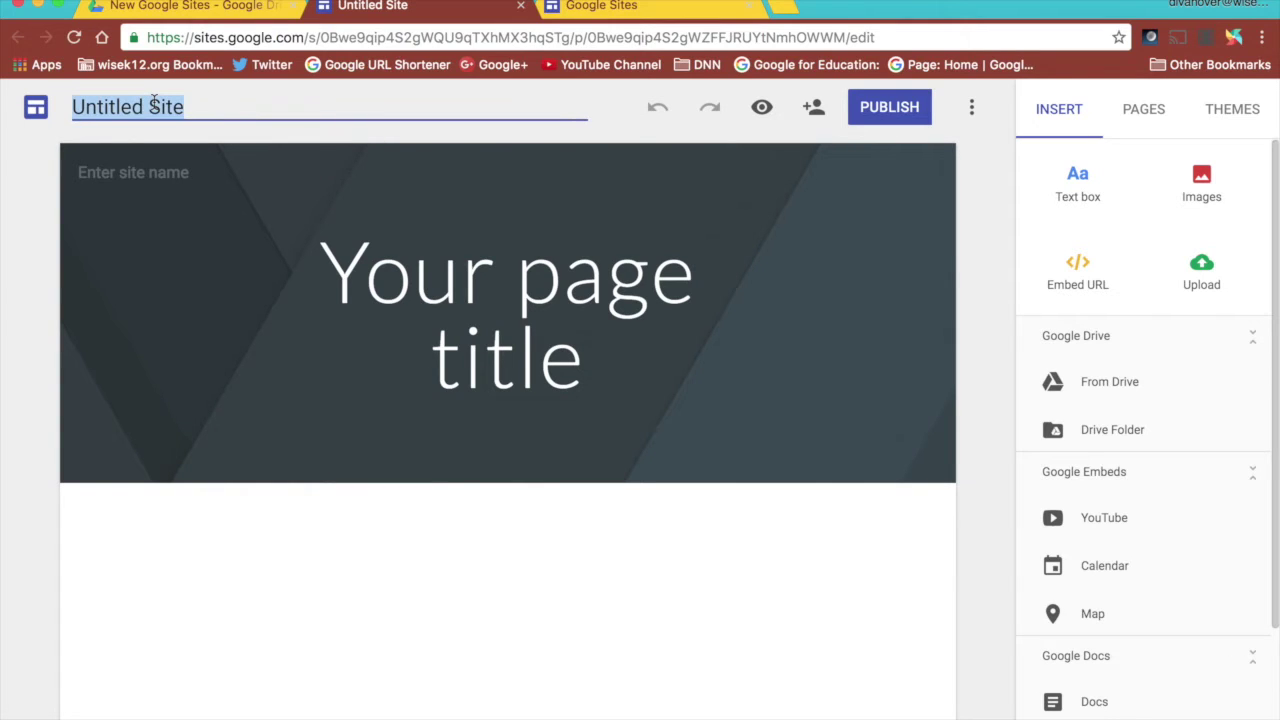
text(PROPS)
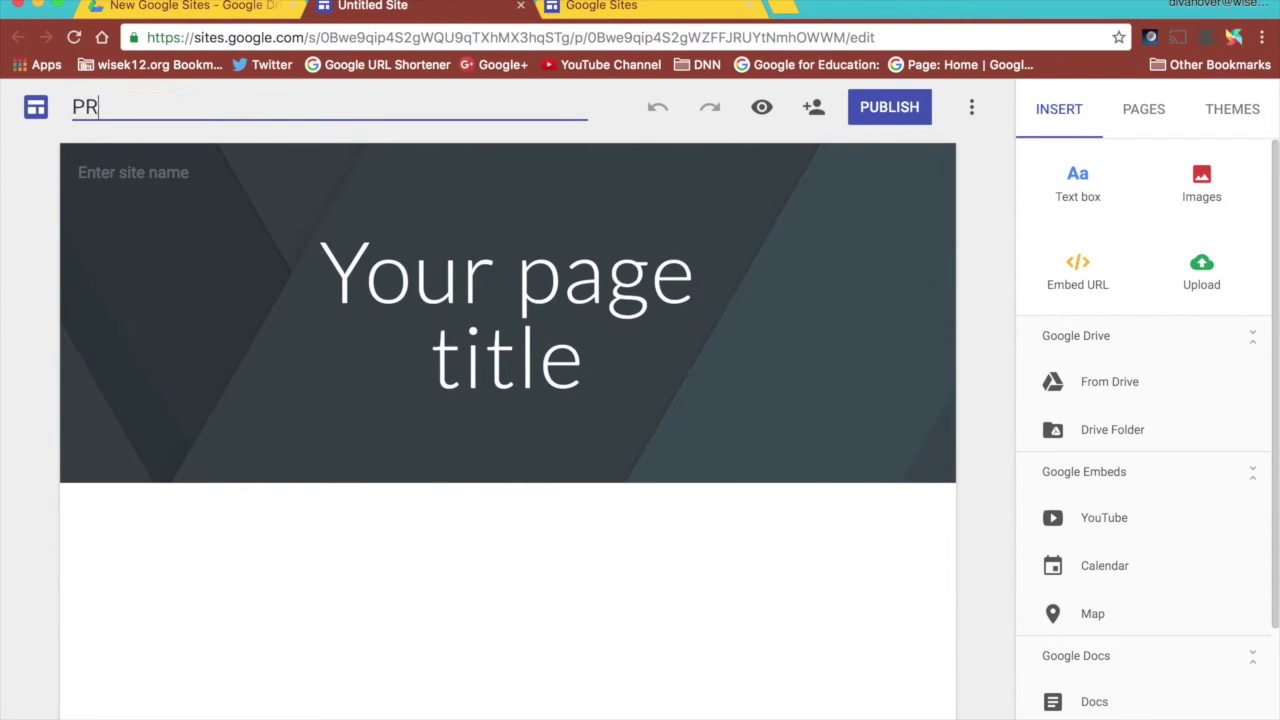
click(519, 334)
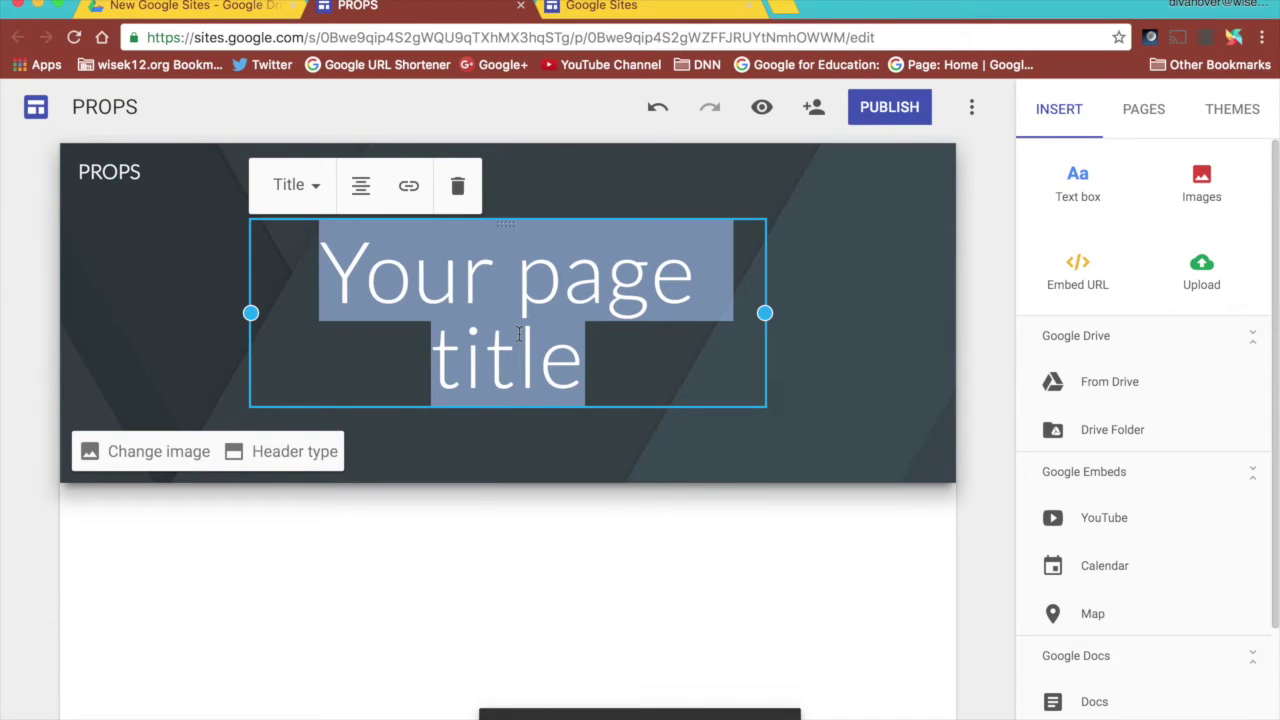
text(PROPS)
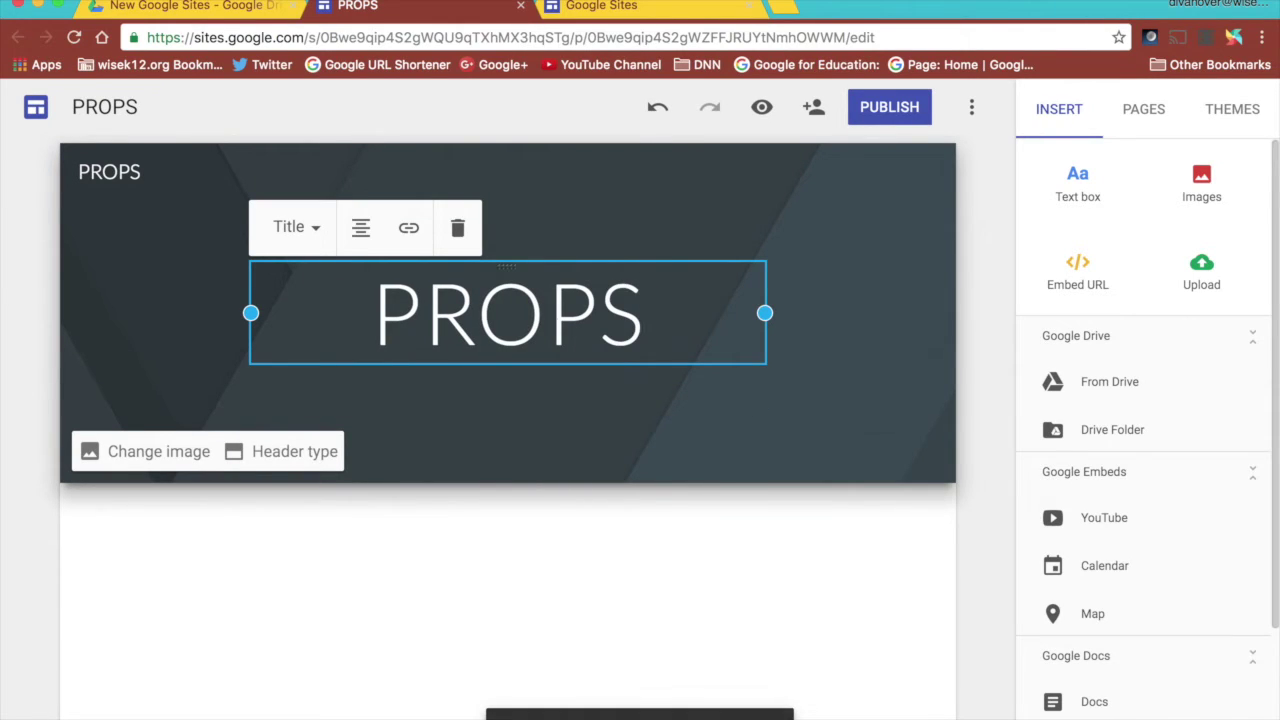
click(580, 577)
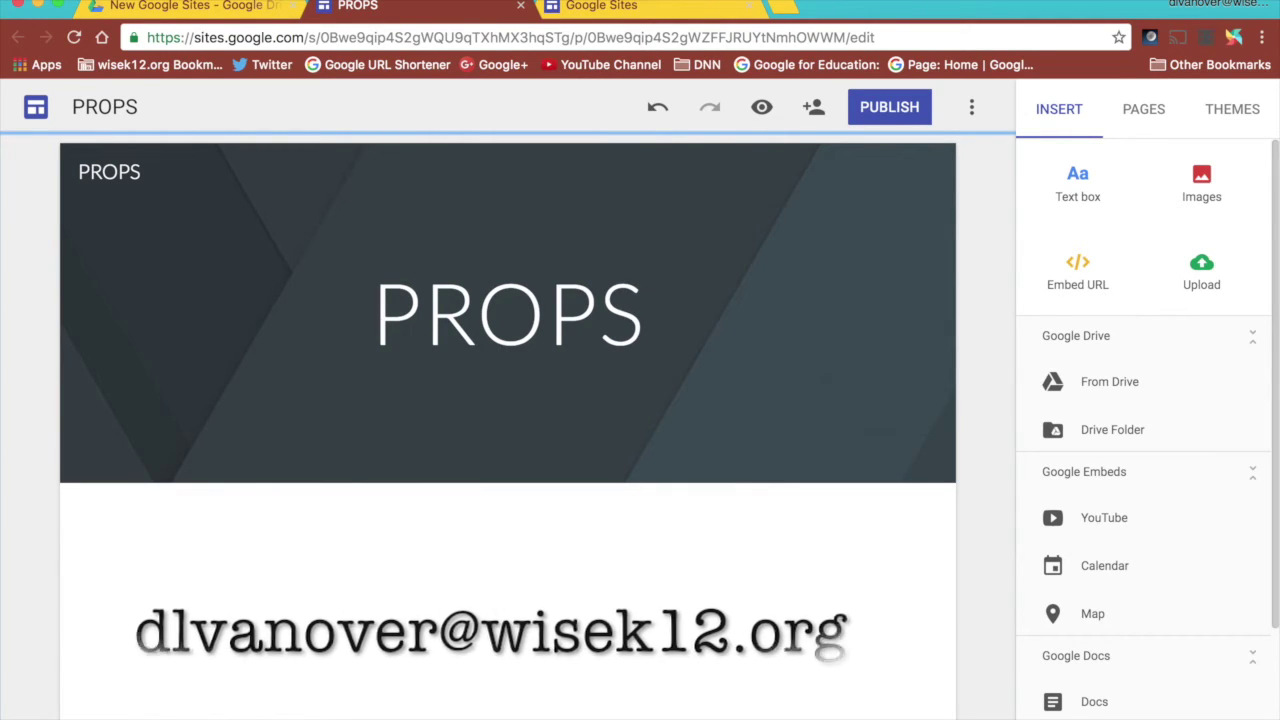
mouse_move(552, 297)
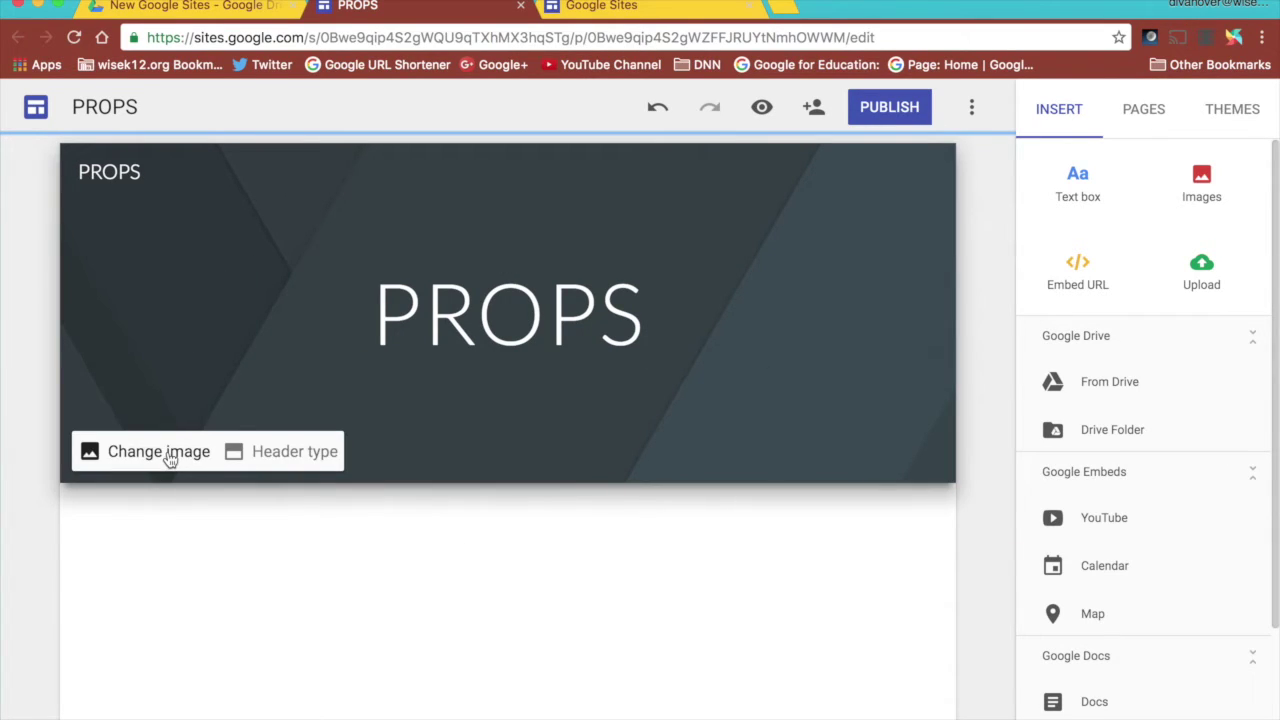
click(170, 455)
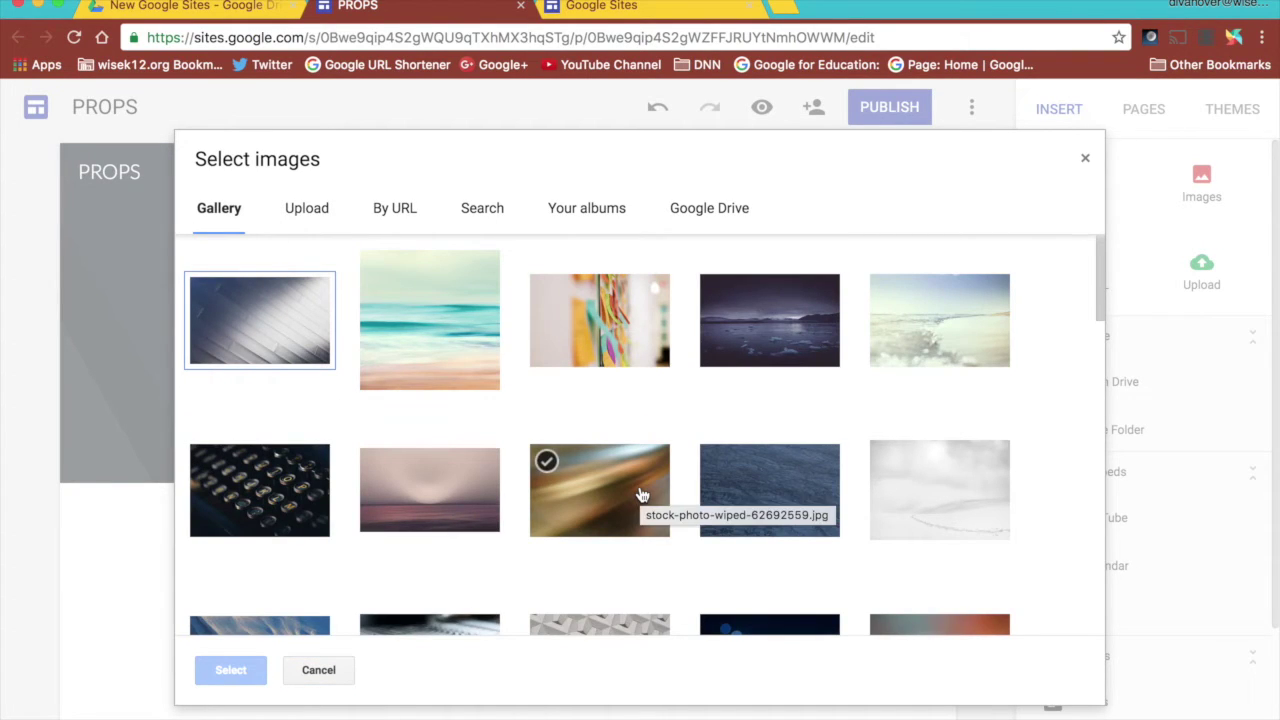
Step: Search images for 'teambuilding' and set a group-on-grass photo as the header background
click(503, 212)
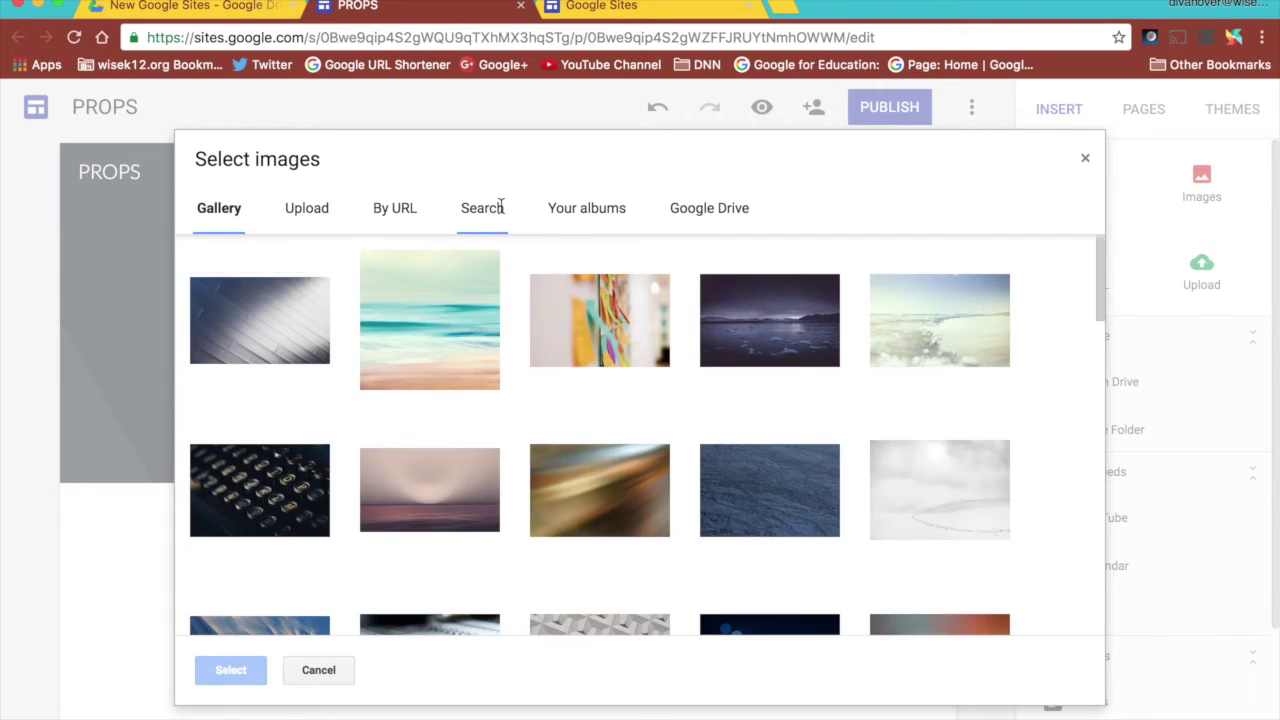
text(t)
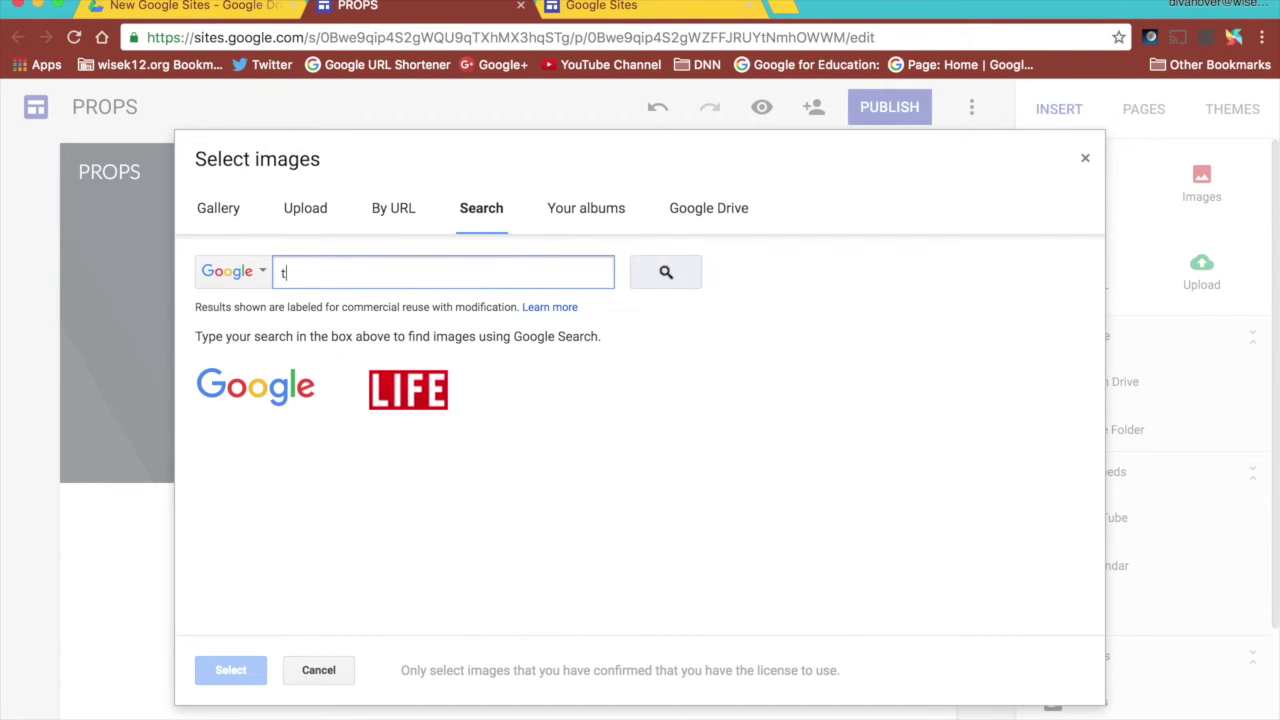
text(eambuilding)
key(Return)
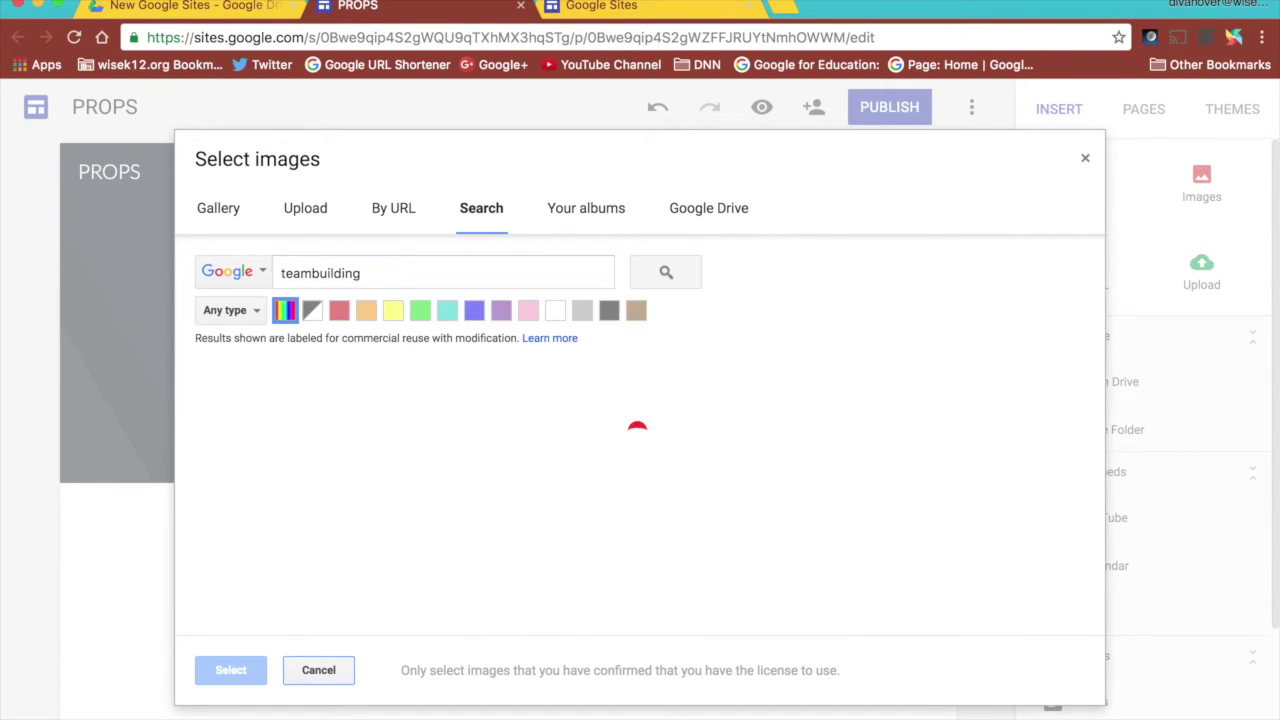
scroll(520, 453, down, 3)
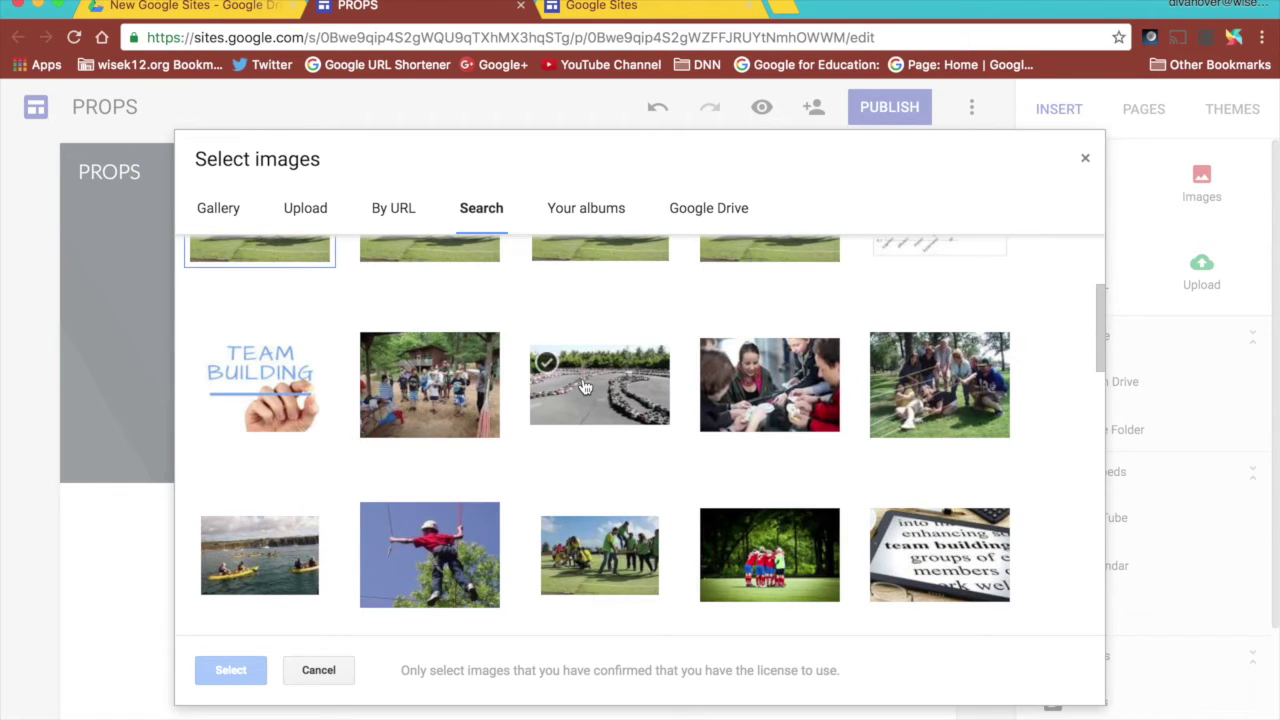
scroll(625, 383, down, 2)
click(627, 357)
click(231, 671)
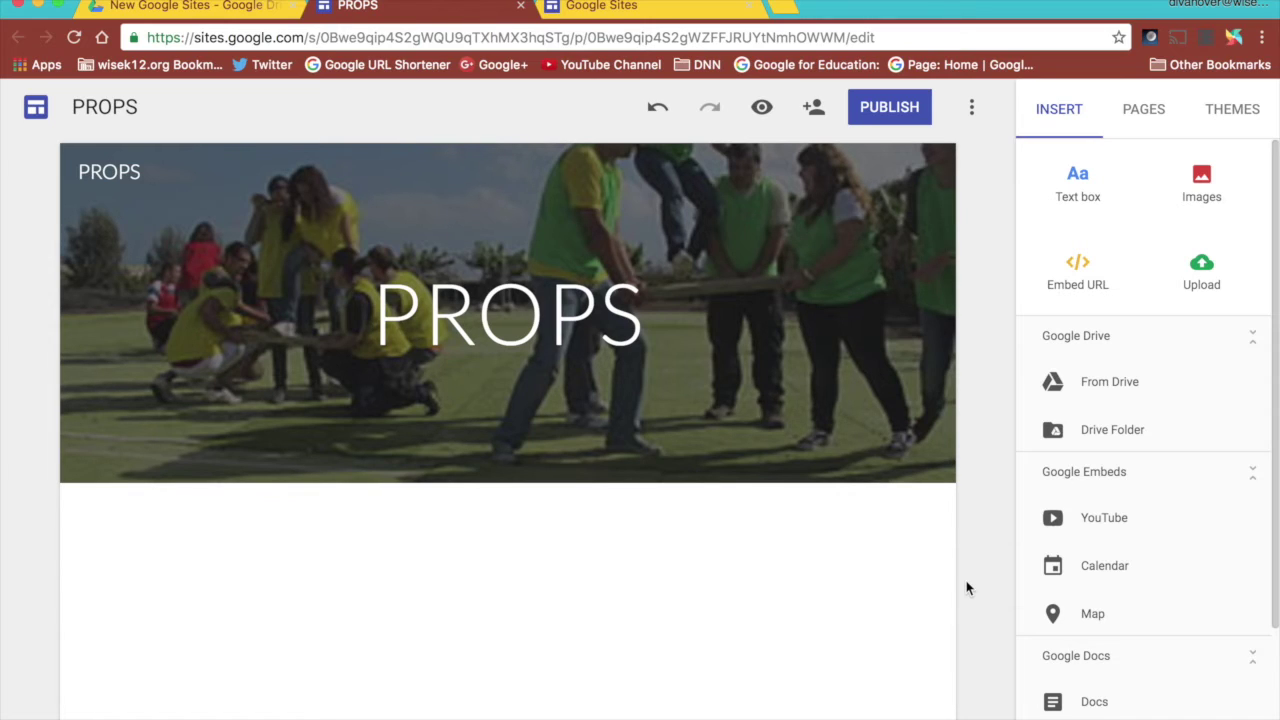
Step: Glance at the editor's extra options, then bring up the Pages panel showing only Home
click(972, 116)
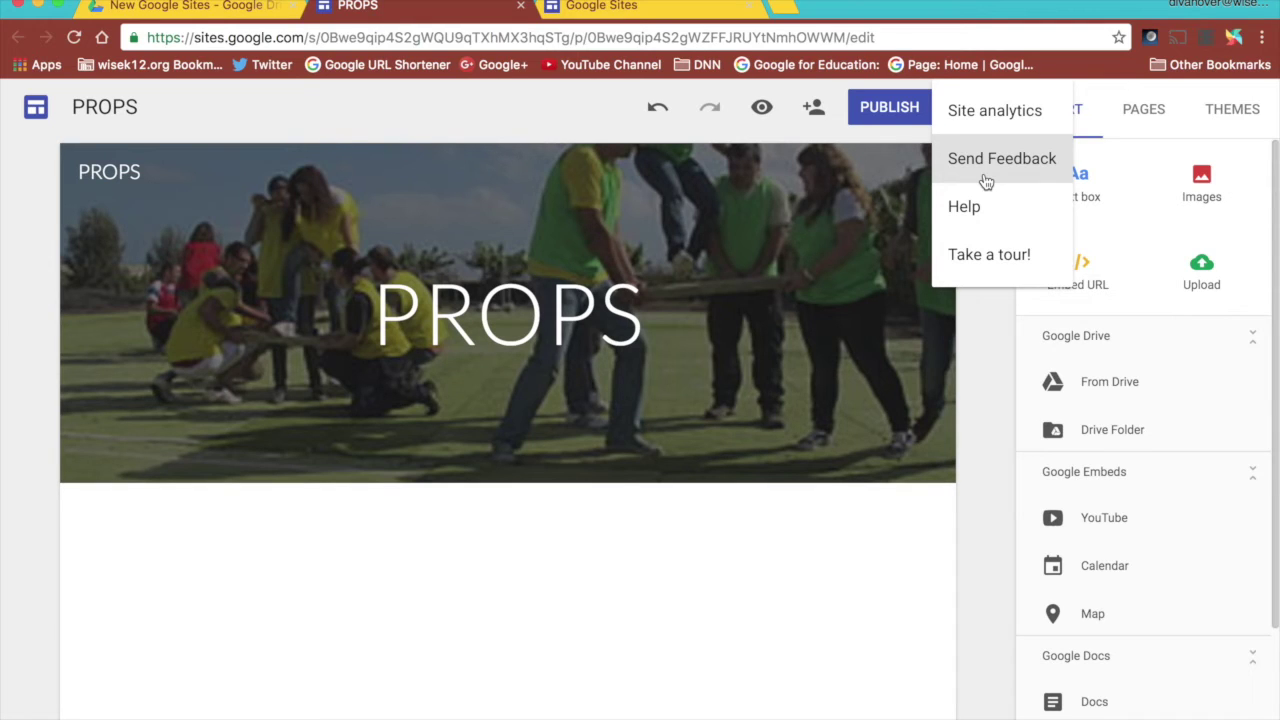
click(988, 366)
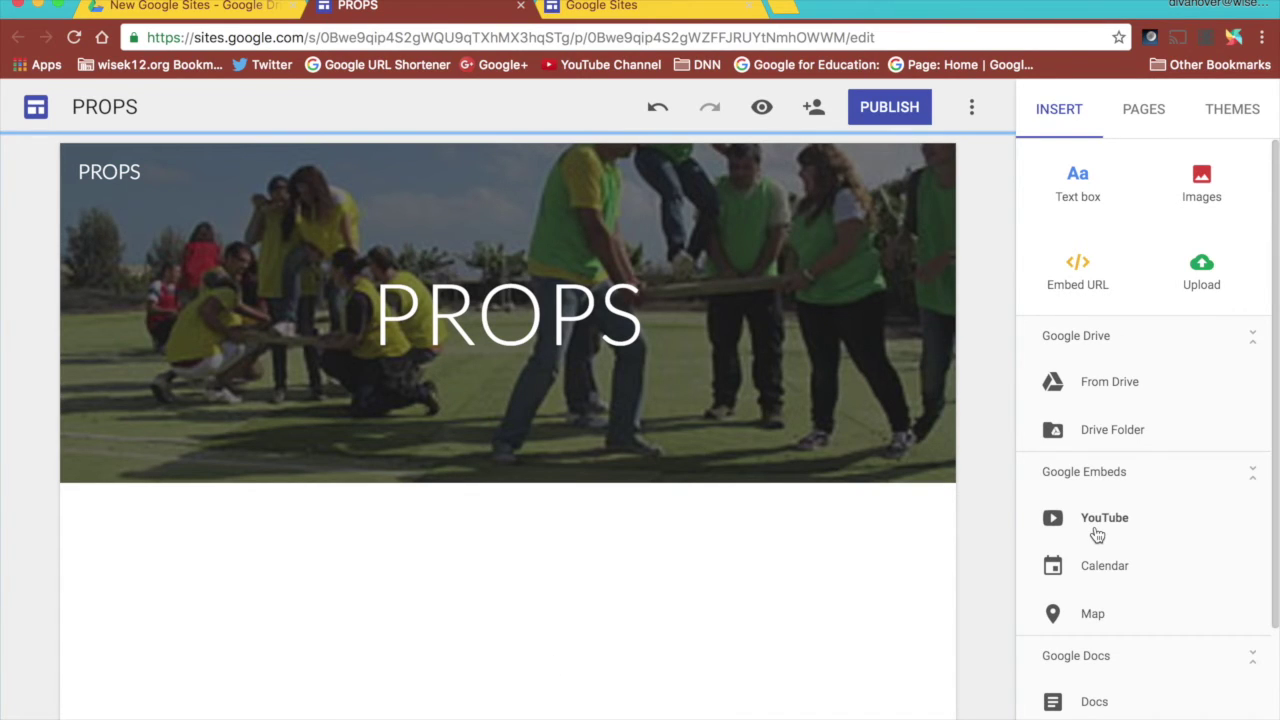
scroll(1096, 568, down, 2)
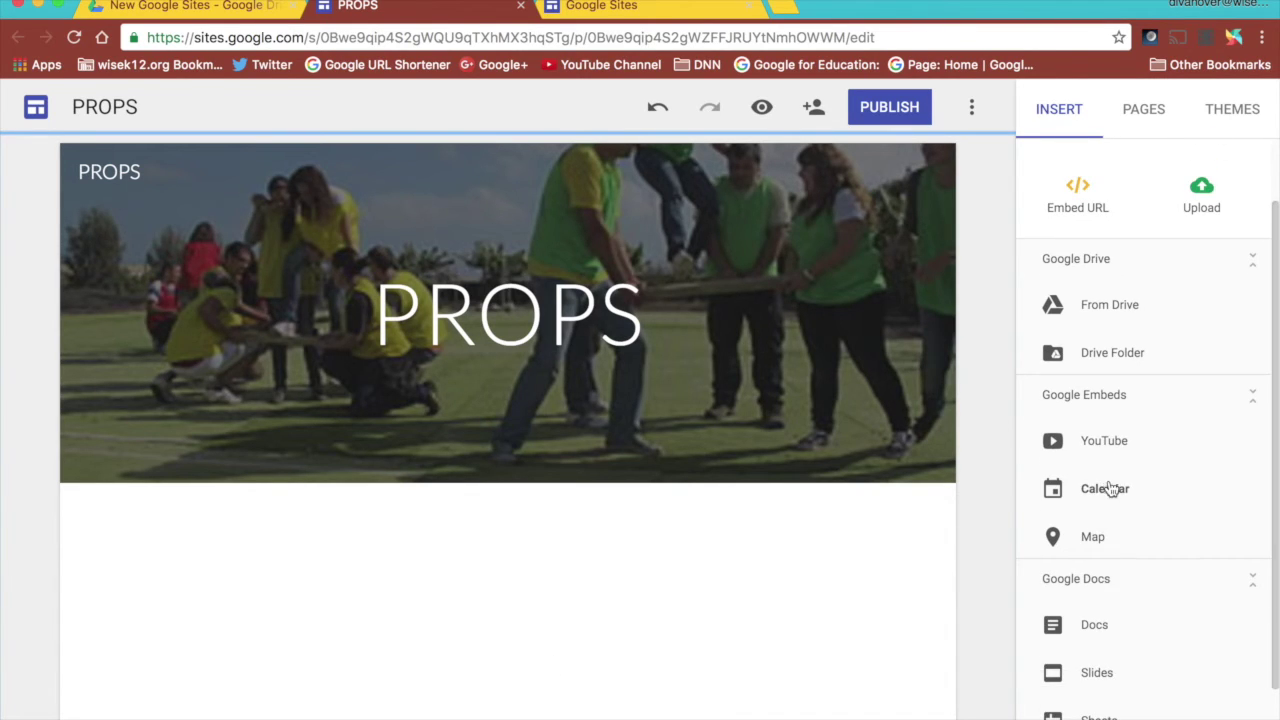
scroll(1097, 545, down, 2)
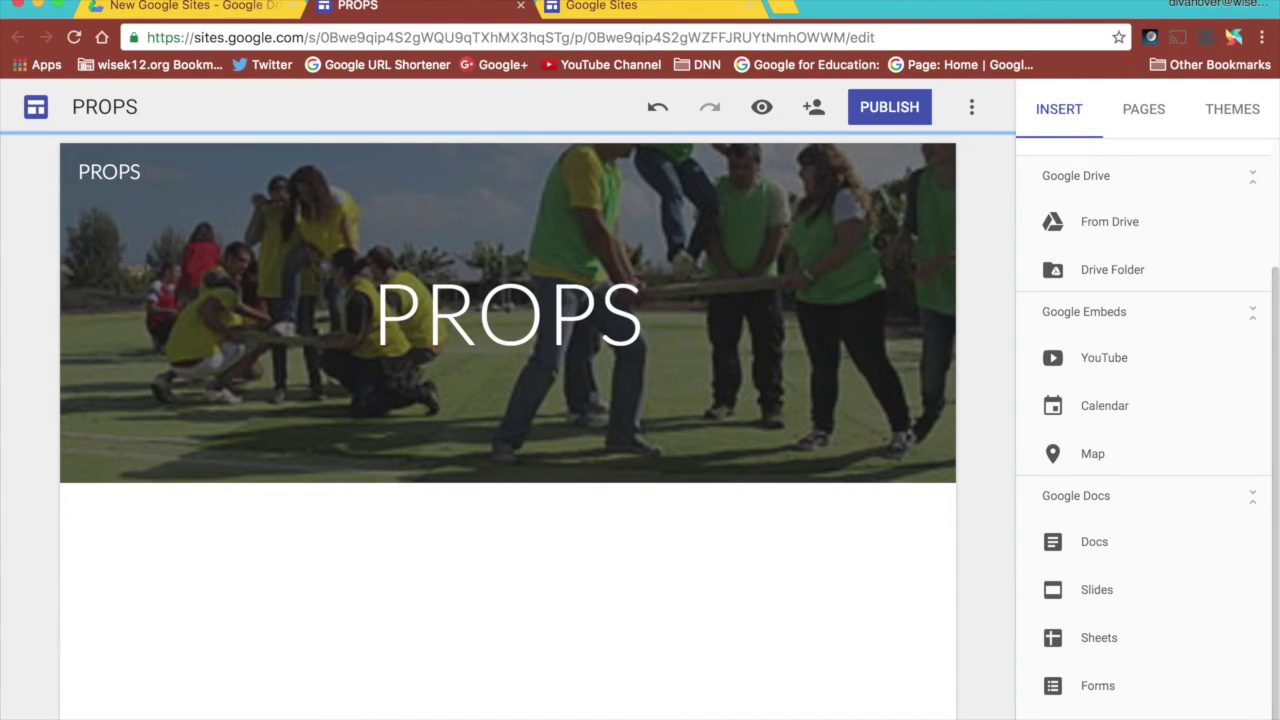
scroll(1105, 565, up, 3)
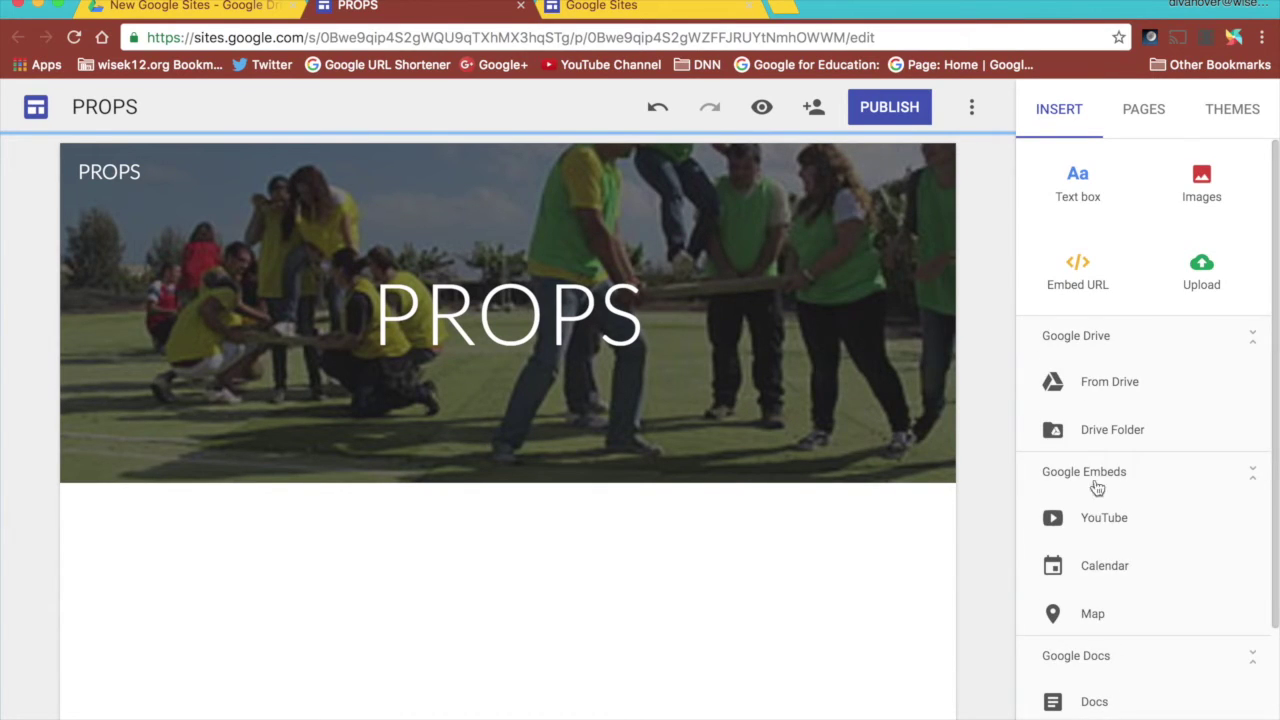
click(1142, 119)
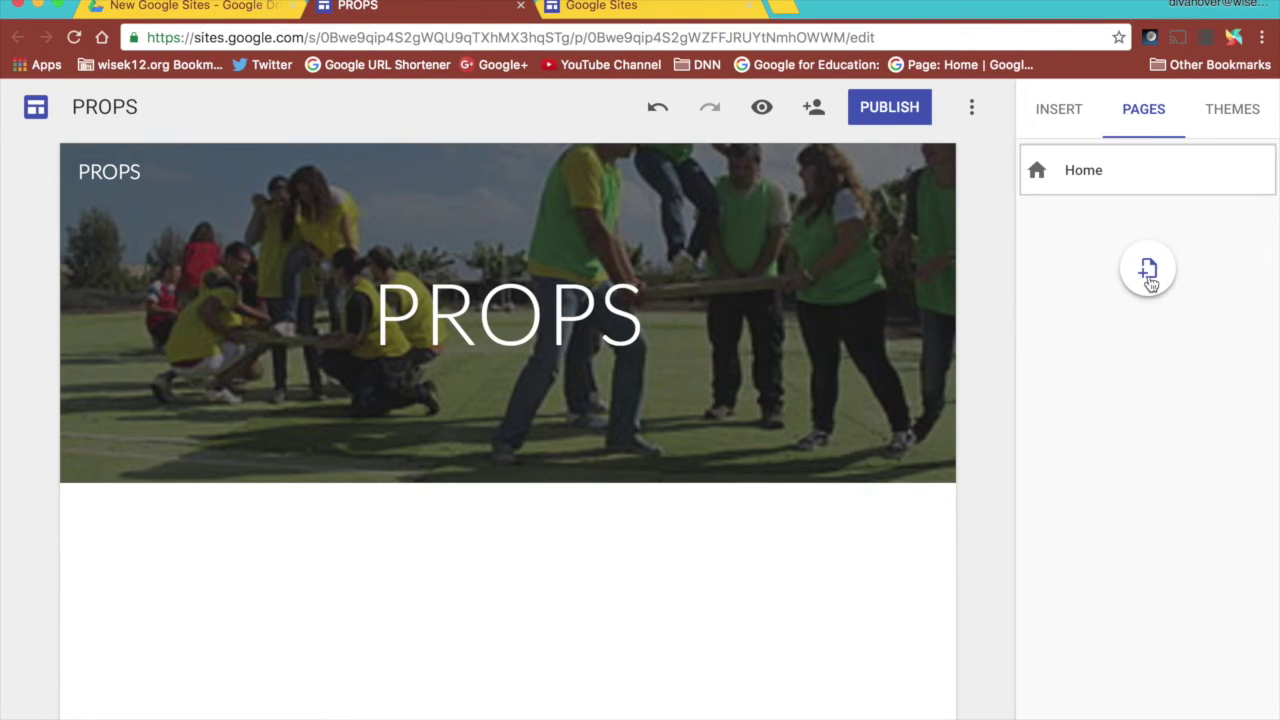
Step: Add two new pages, 'PROPS Wall' and 'New Subimissions'
click(1150, 280)
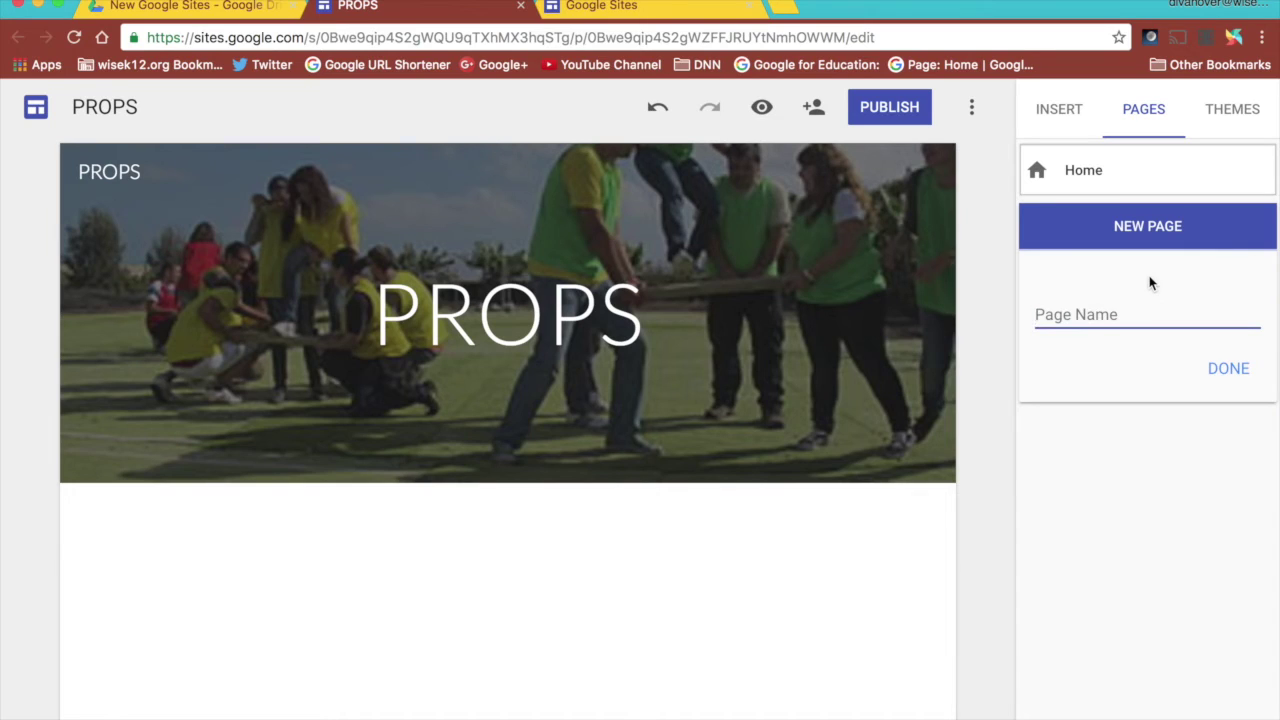
text(PROPS Wall)
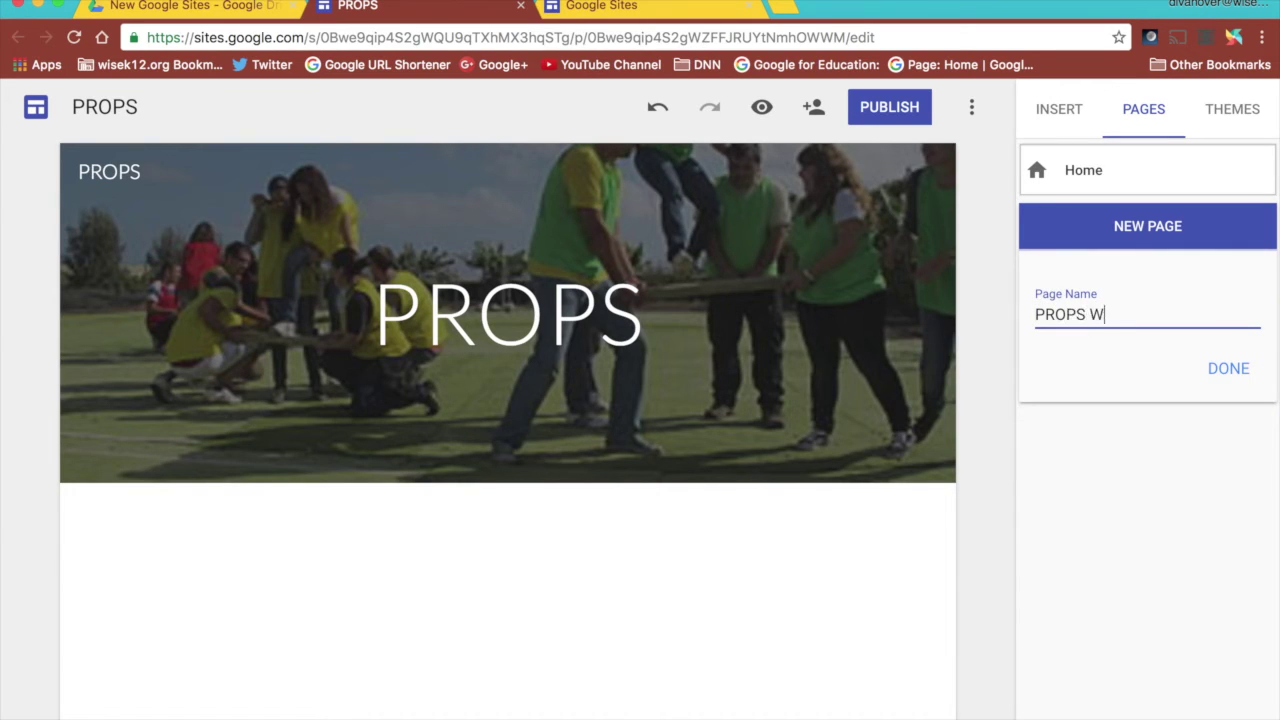
click(1232, 367)
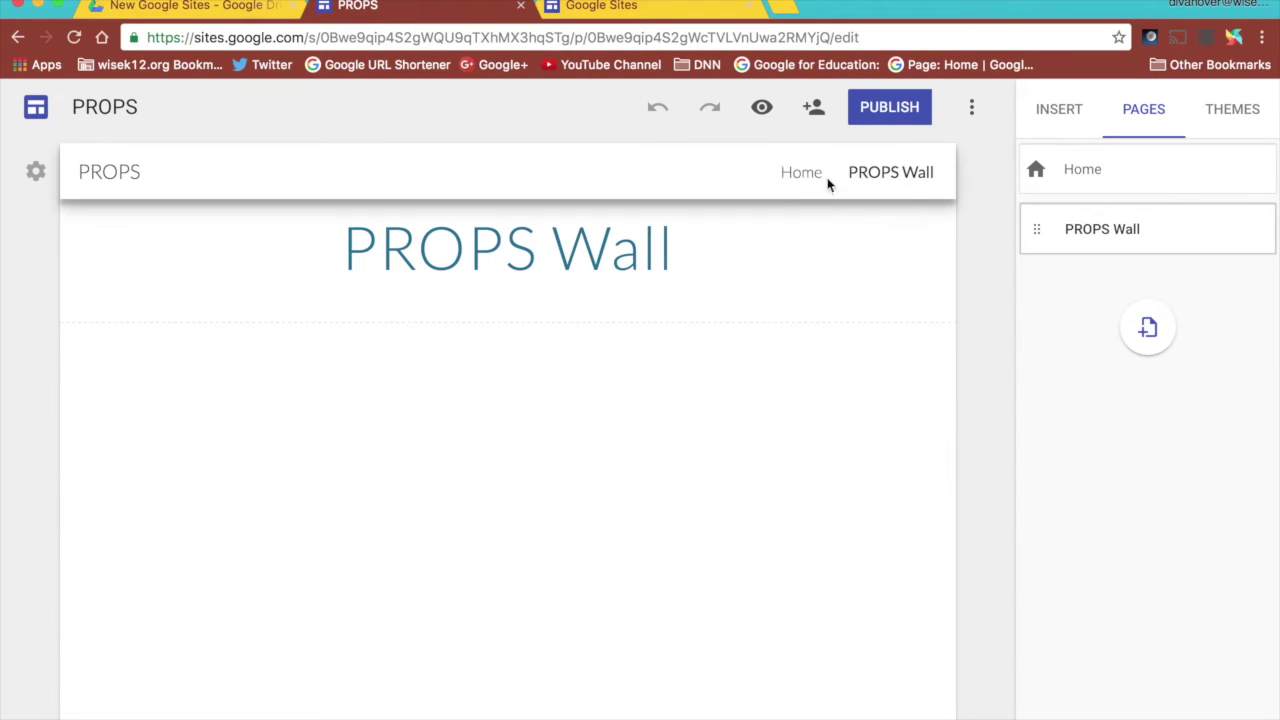
click(1149, 325)
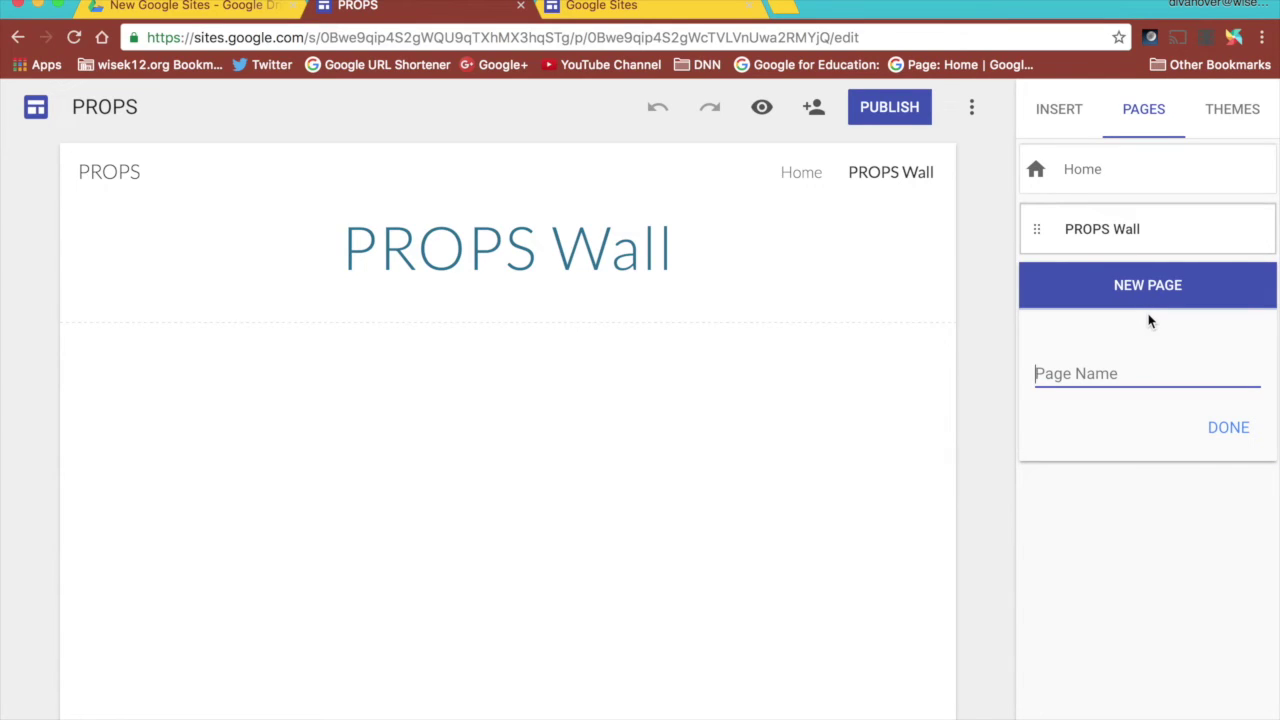
text(New)
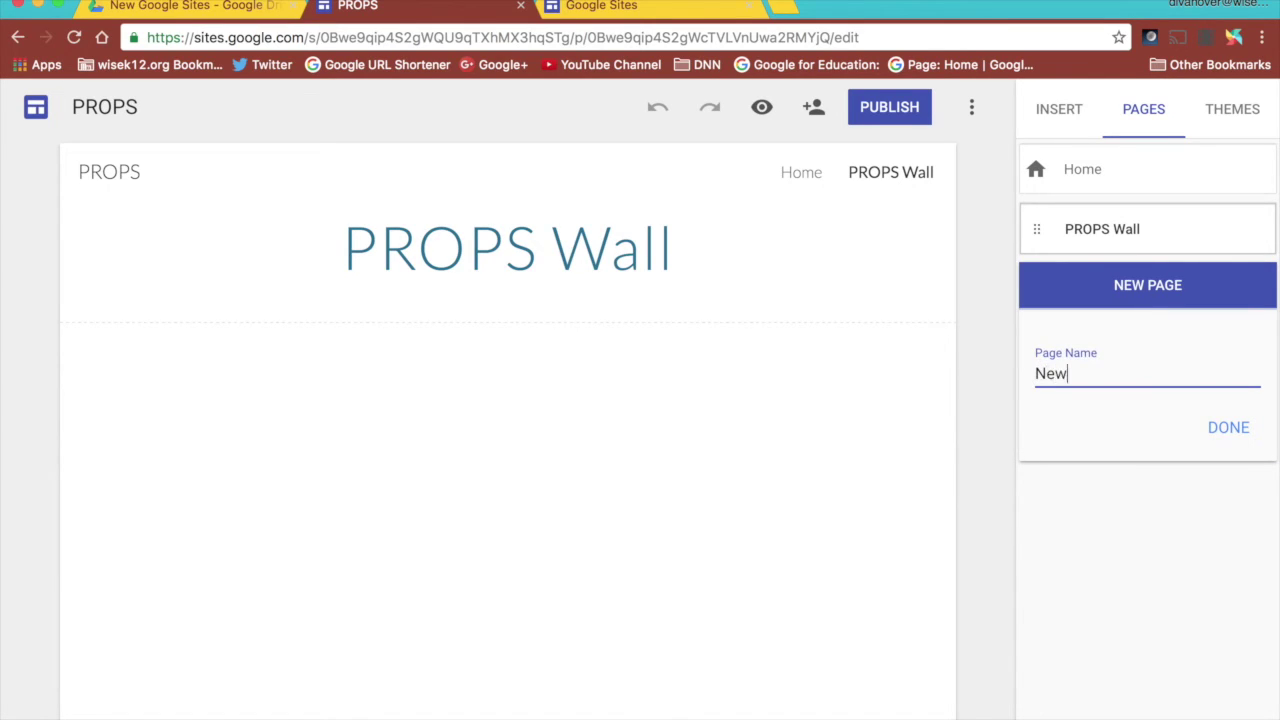
text( Subimissions)
click(1228, 429)
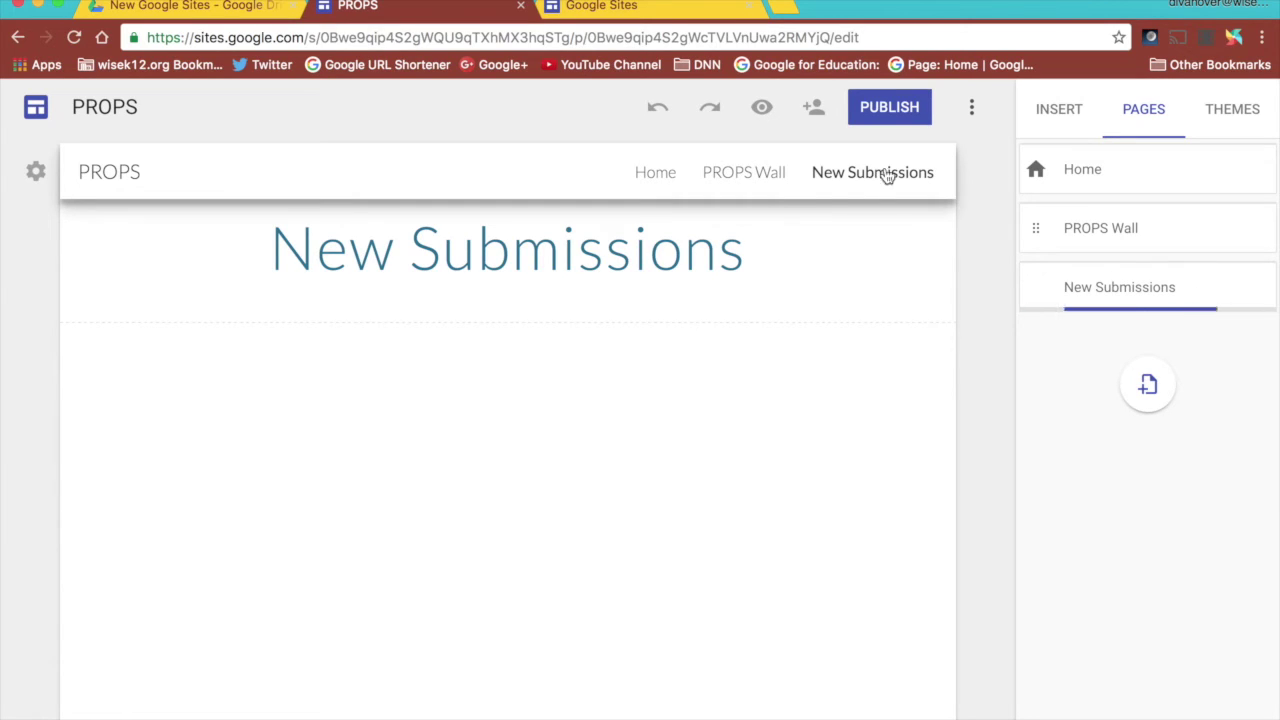
Step: Nest New Submissions under PROPS Wall, then delete the New Submissions page
click(1037, 291)
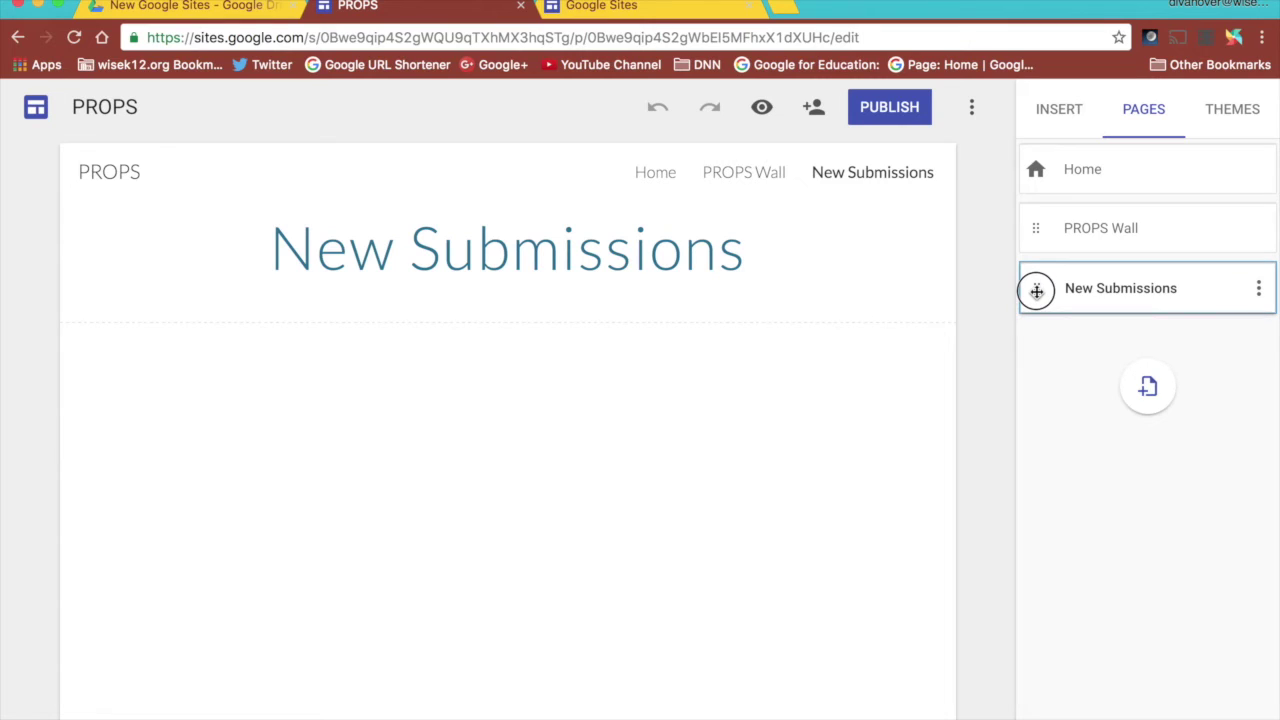
drag(1037, 291, 1077, 227)
mouse_move(930, 177)
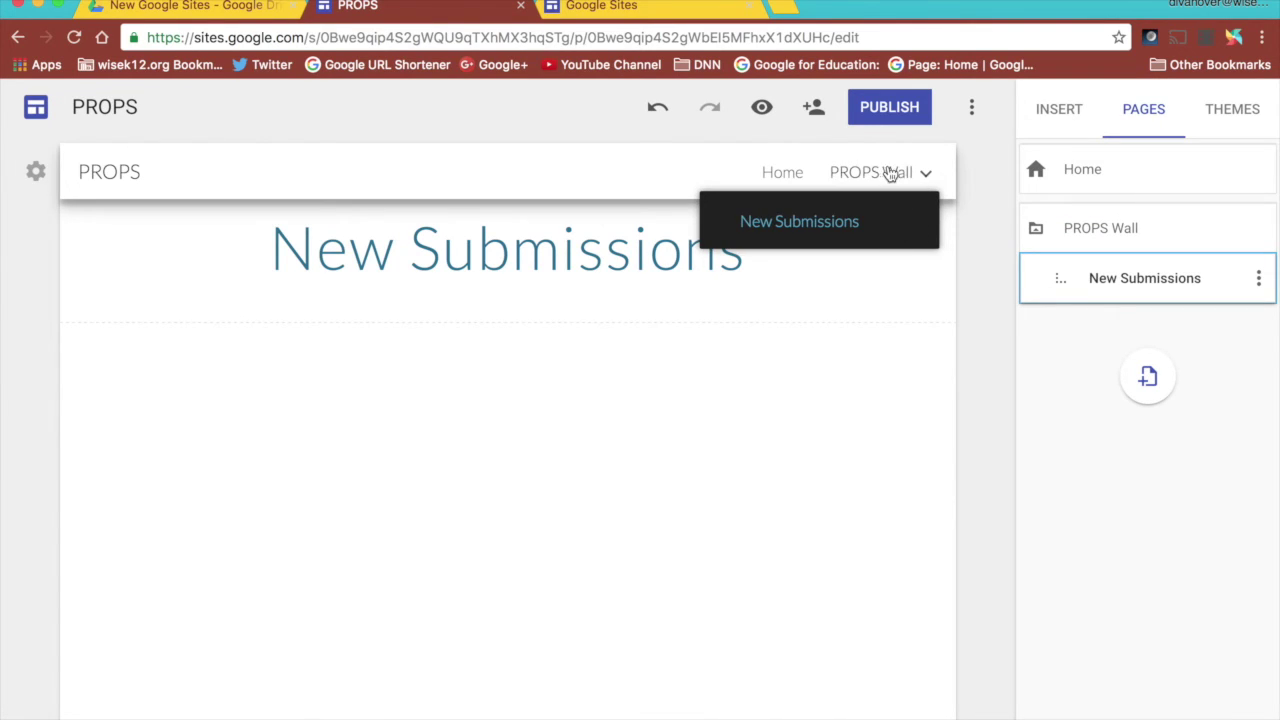
click(1259, 281)
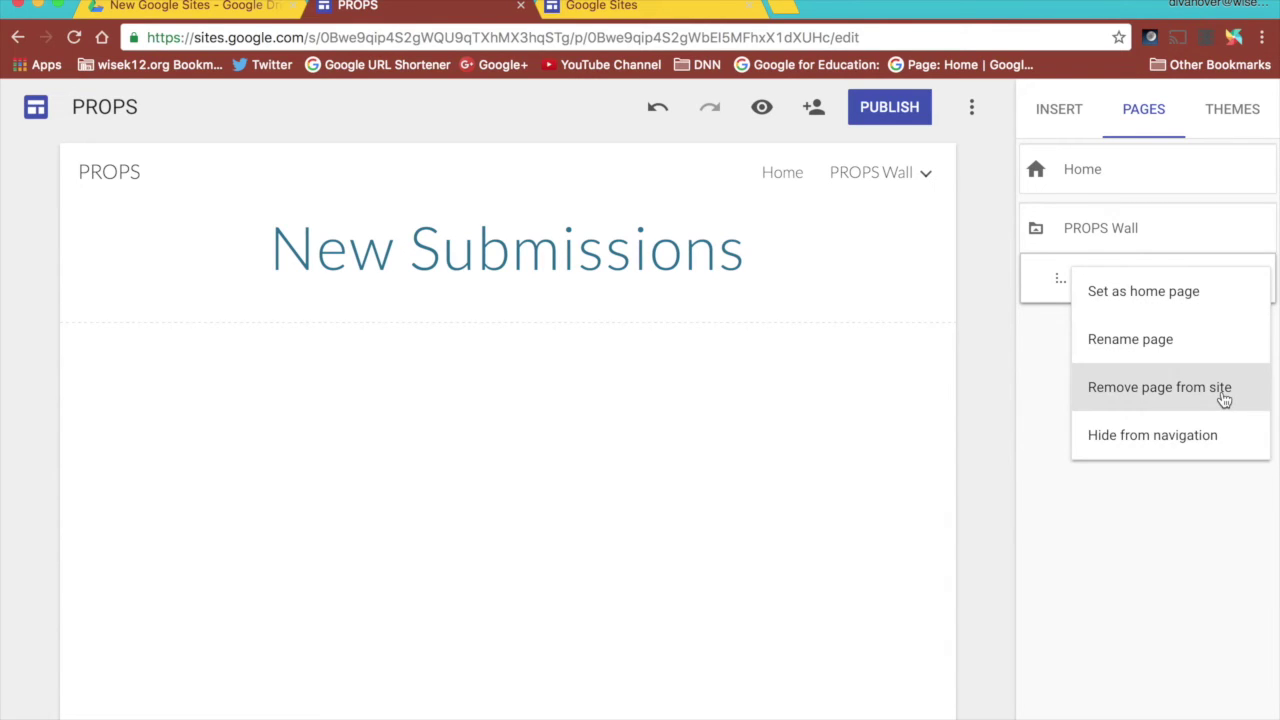
click(1222, 395)
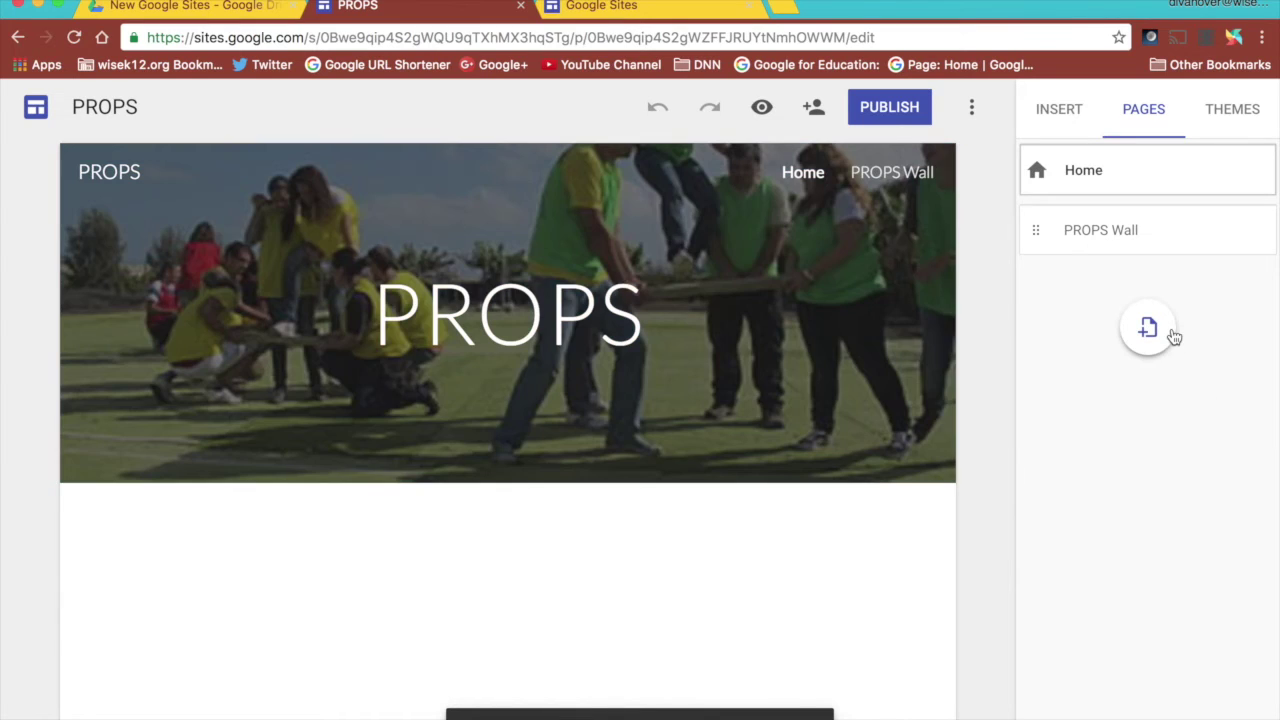
Step: Add a 'Give PROPS' page and open PROPS Wall for editing
click(1166, 332)
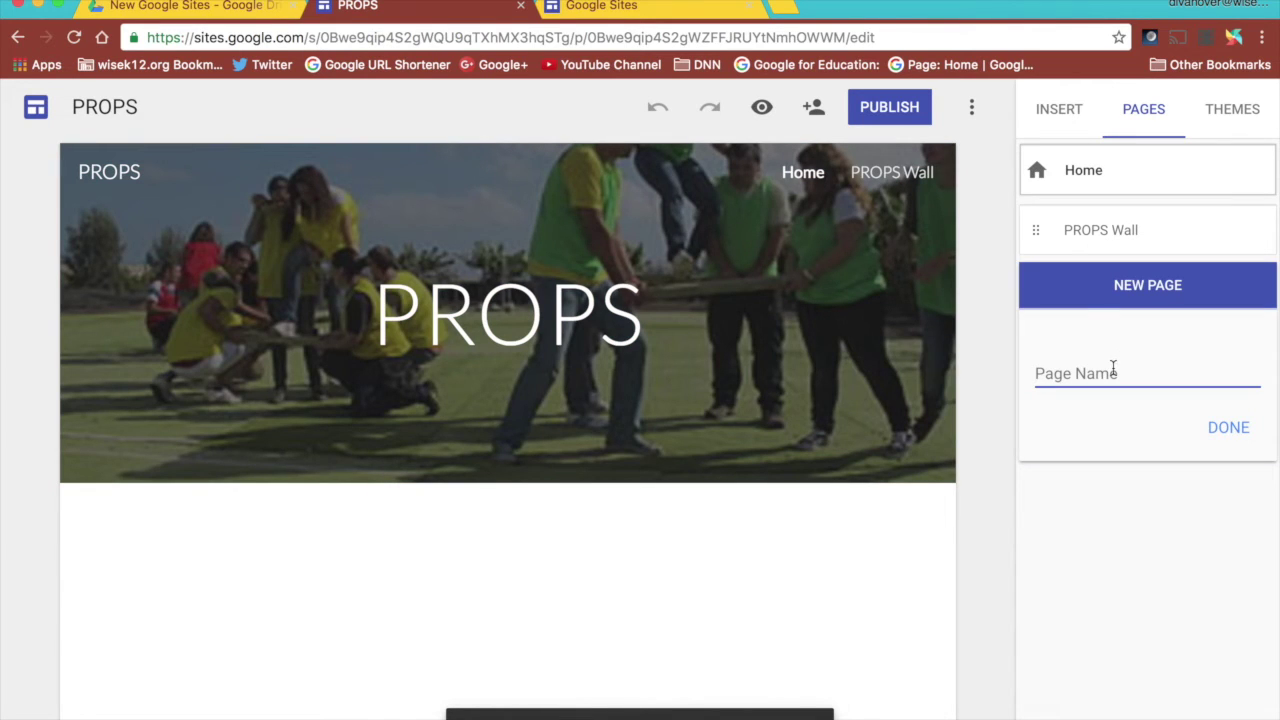
text(Give PROPS)
click(1218, 436)
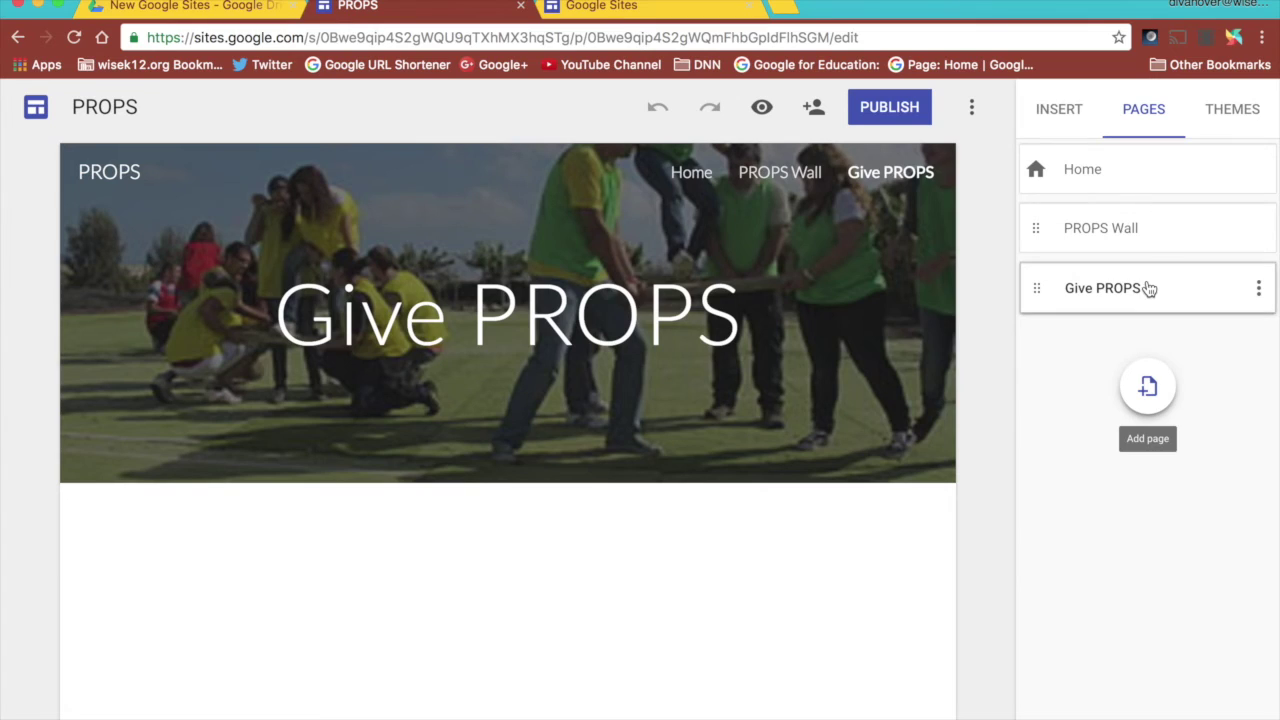
click(1150, 238)
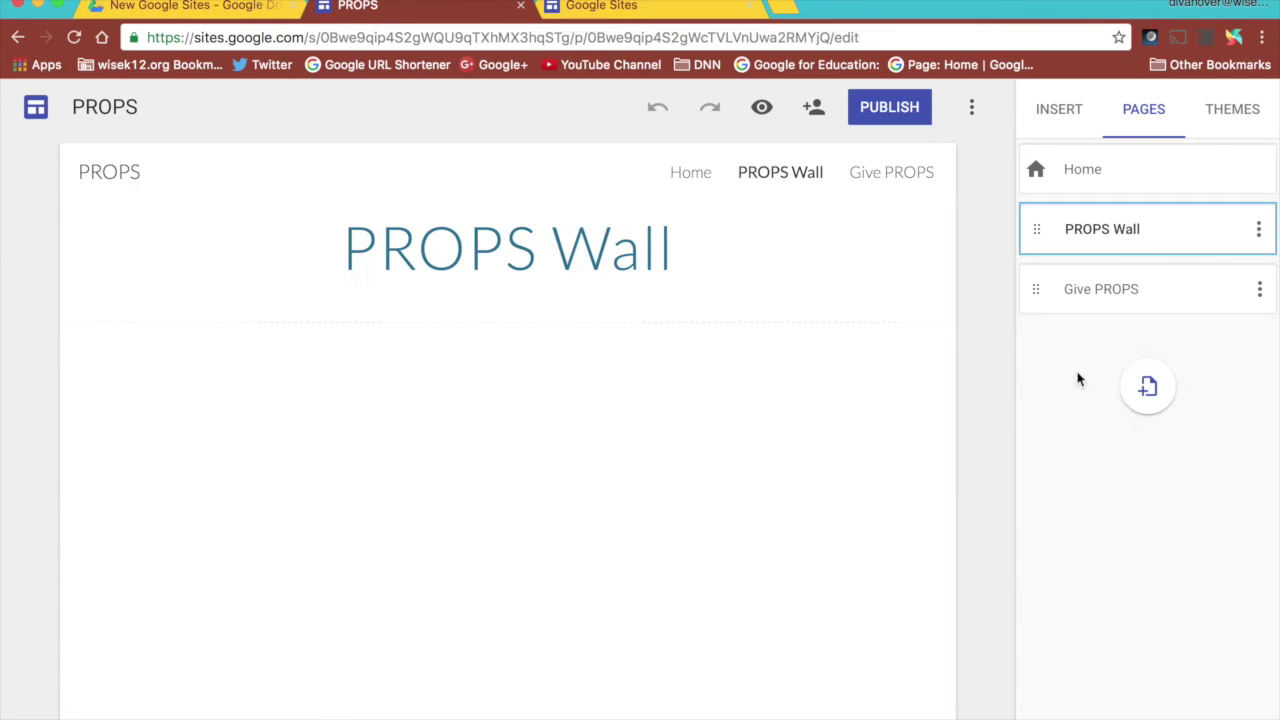
Step: Embed the Props Wall spreadsheet on the PROPS Wall page and make it taller
click(1052, 109)
scroll(1111, 689, down, 3)
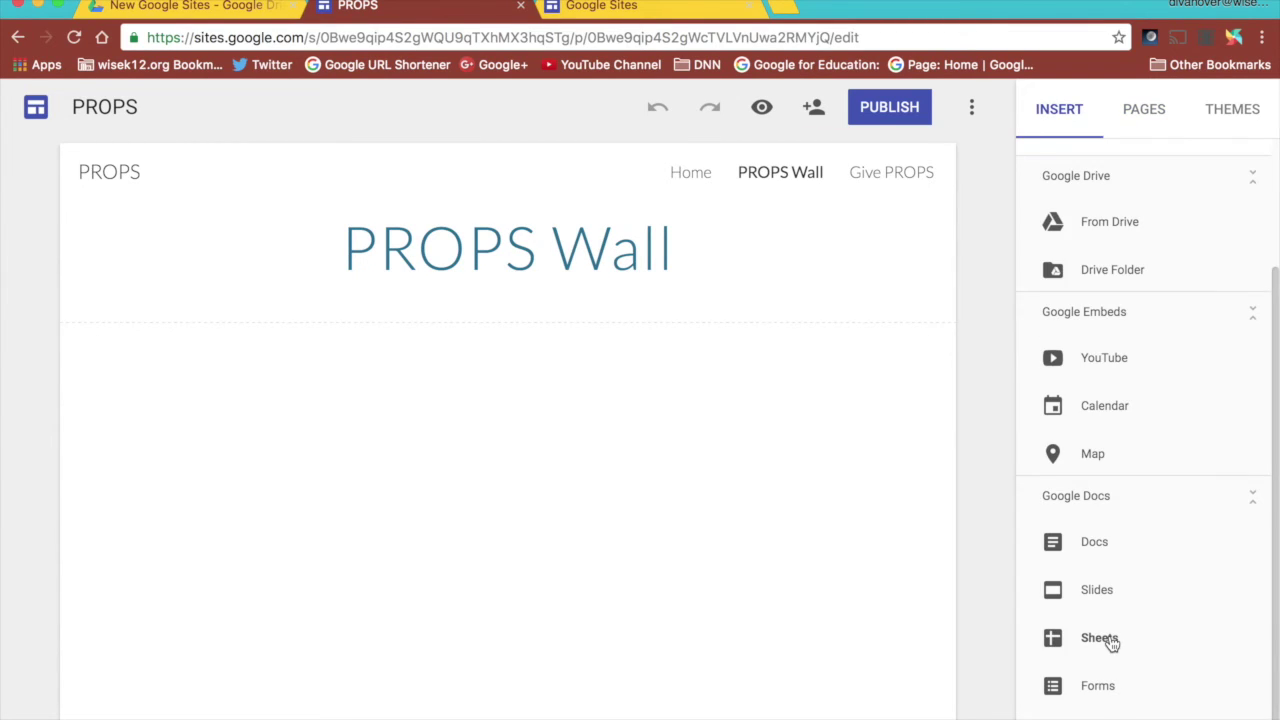
click(1097, 641)
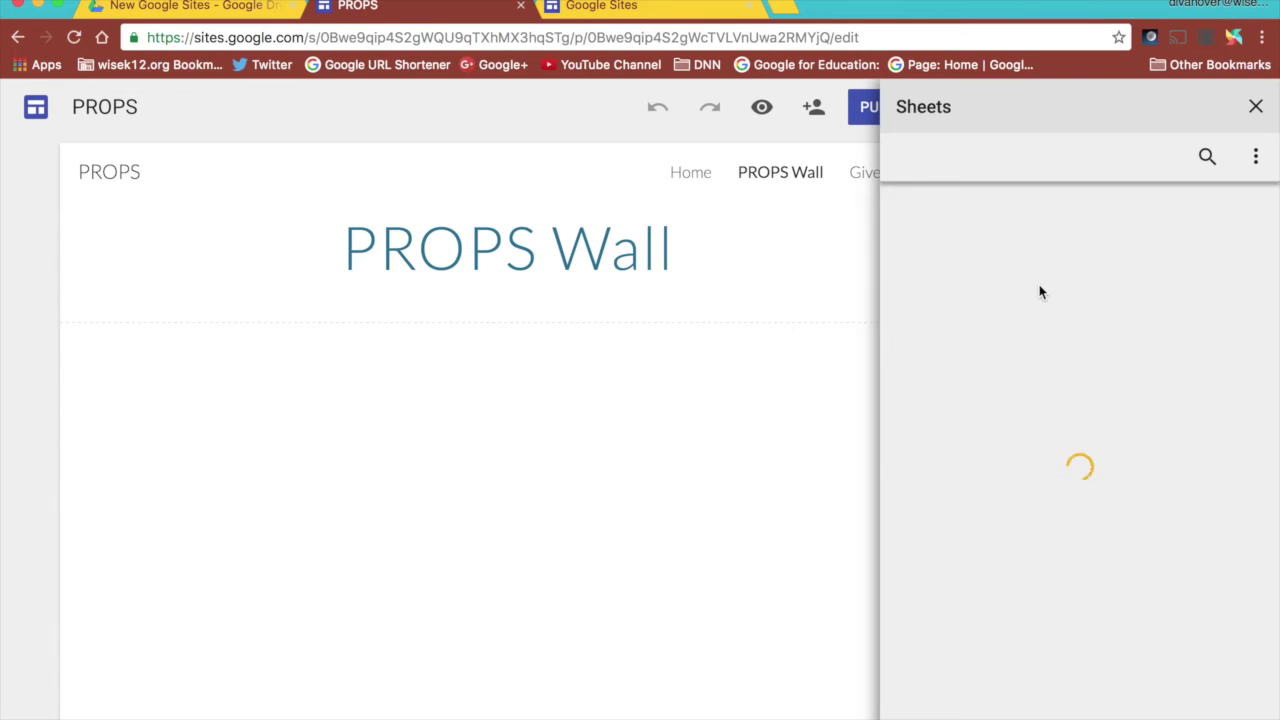
double_click(966, 337)
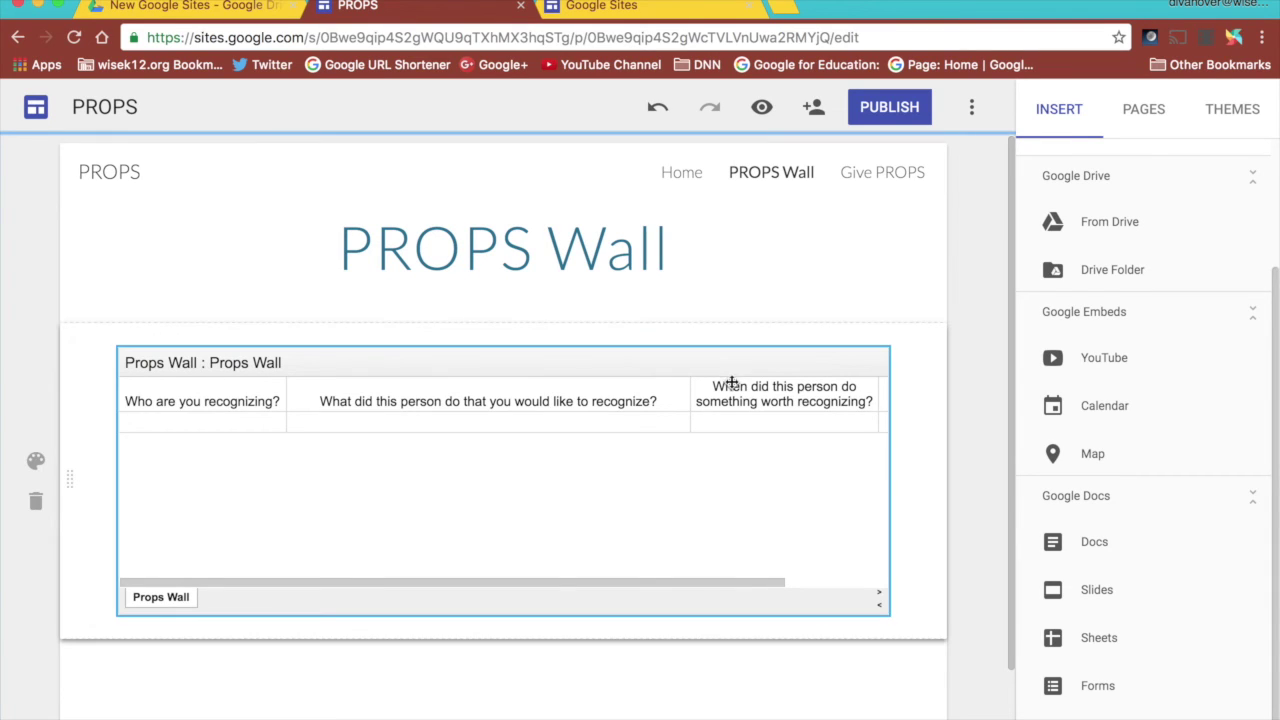
click(624, 571)
drag(503, 615, 503, 680)
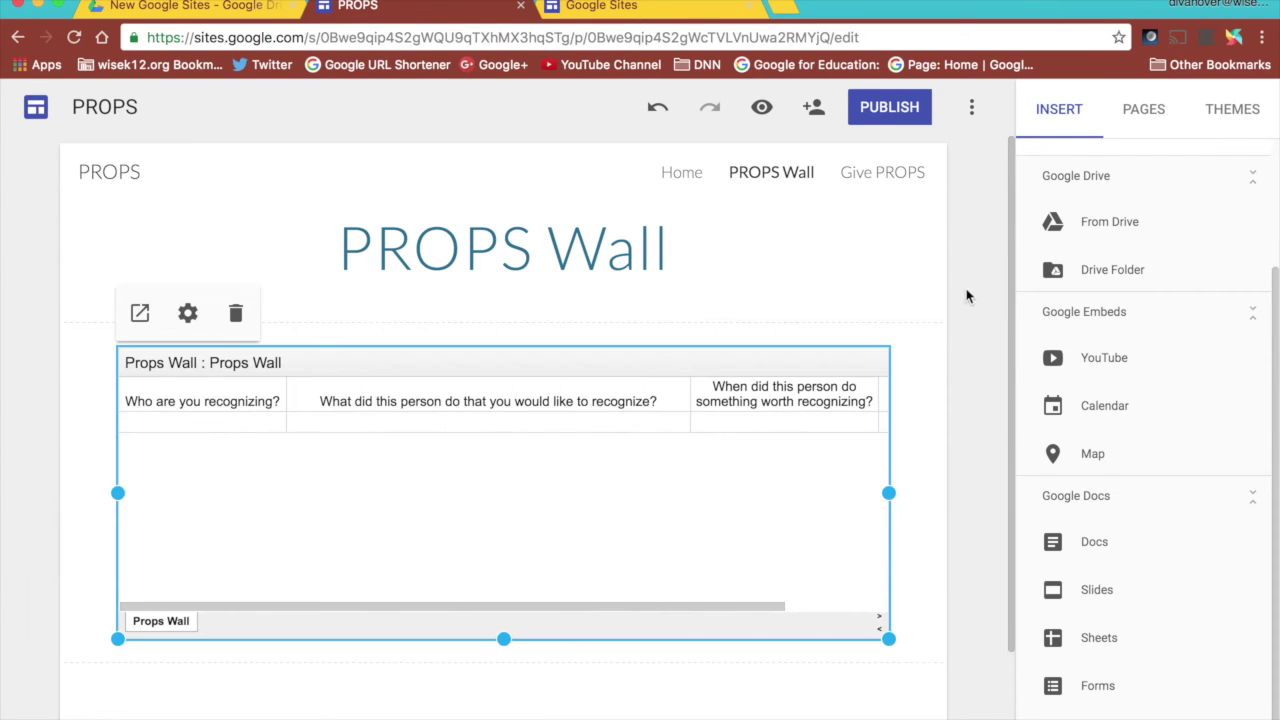
click(884, 176)
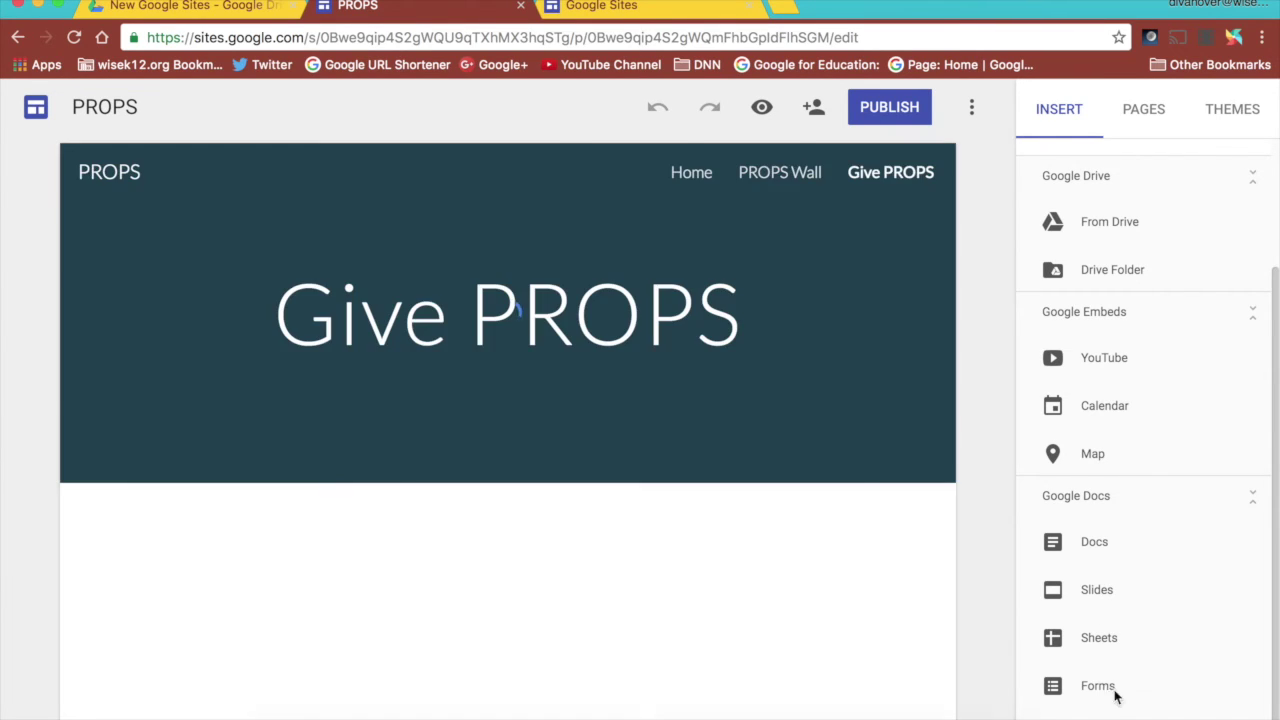
Step: Embed the Give Props form on the Give PROPS page and widen it
click(1097, 686)
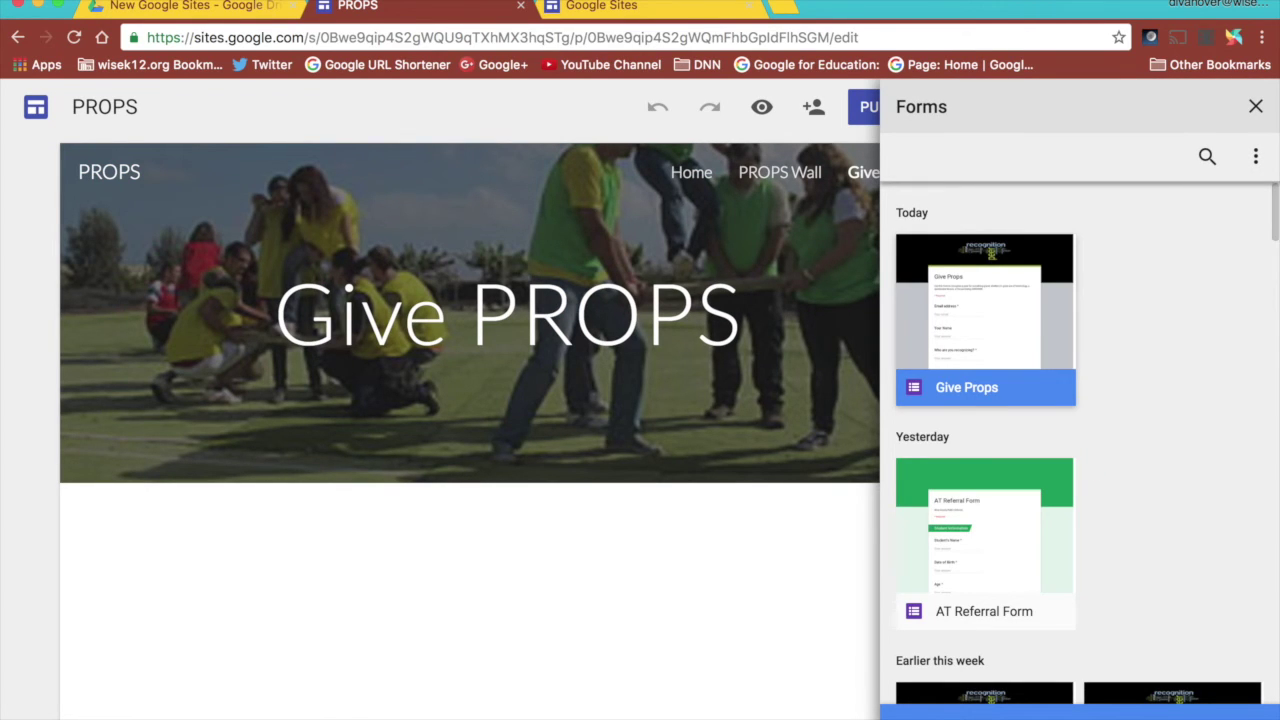
click(1080, 712)
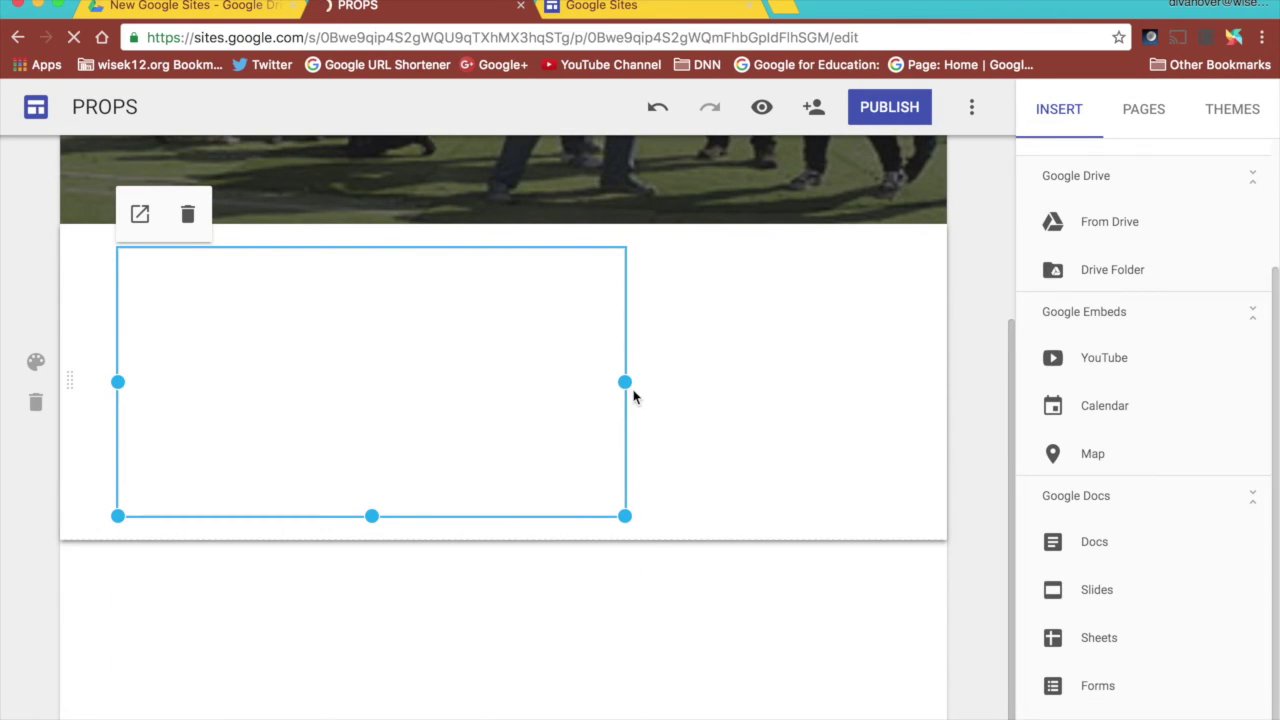
drag(625, 381, 889, 386)
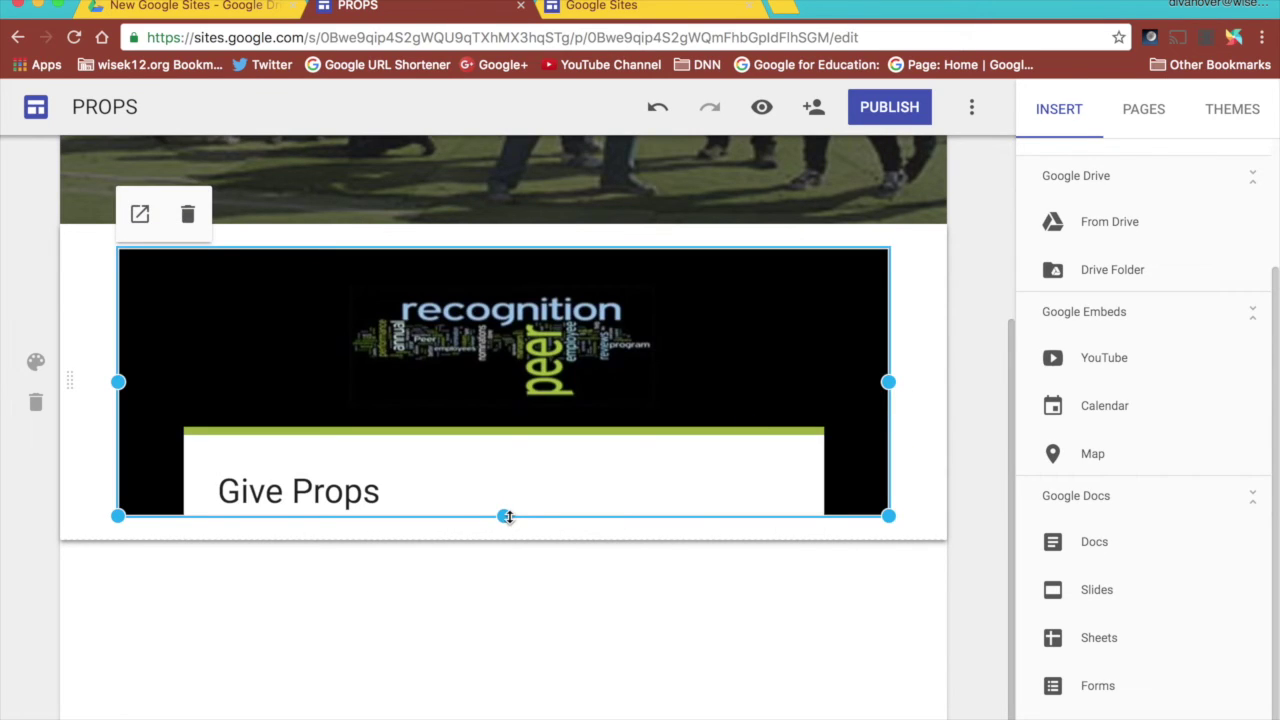
Step: Stretch the form embed taller until its Submit section fits
drag(506, 517, 520, 675)
scroll(520, 675, down, 3)
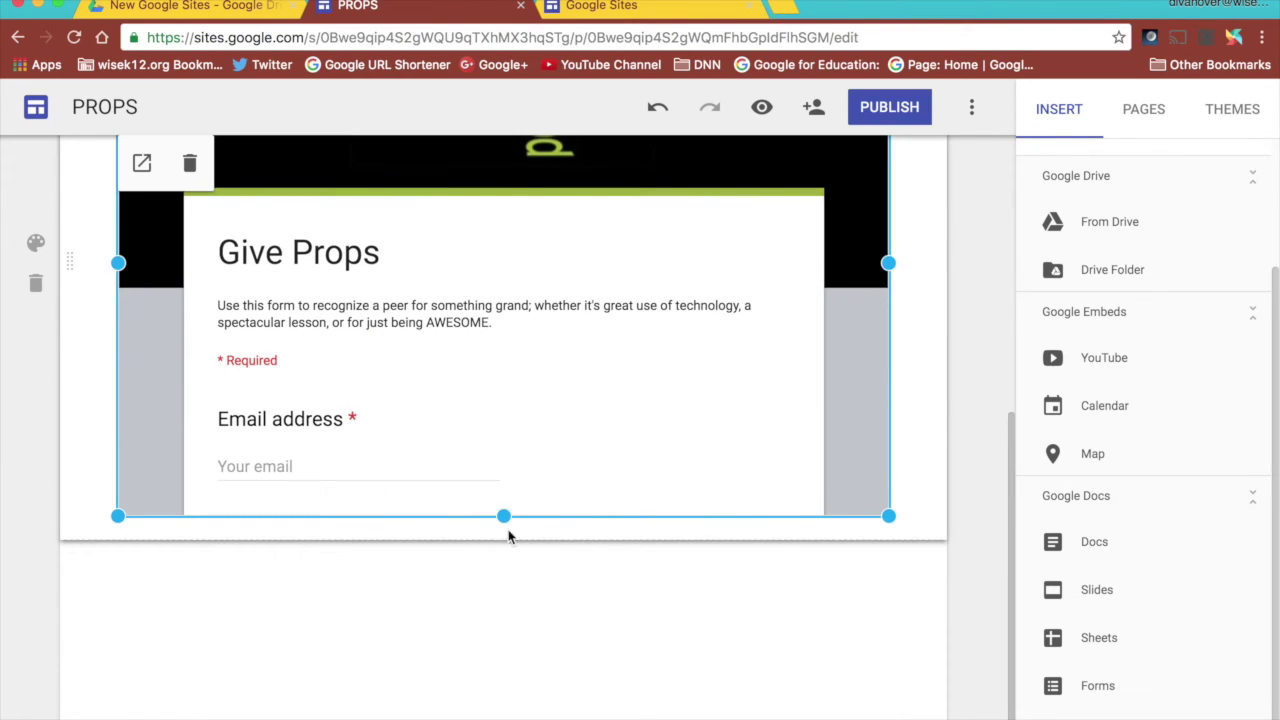
drag(503, 514, 505, 700)
scroll(503, 514, down, 3)
scroll(509, 560, down, 3)
scroll(505, 600, down, 3)
scroll(504, 598, down, 3)
drag(503, 514, 500, 598)
scroll(751, 531, up, 10)
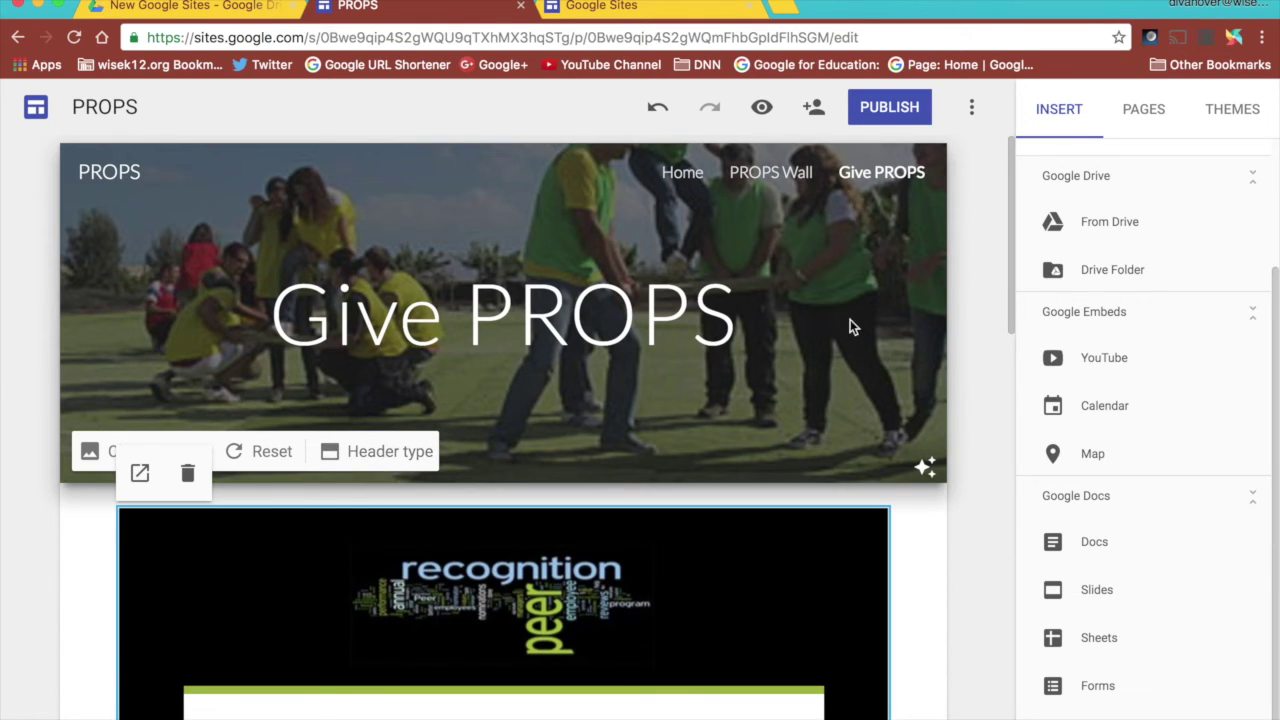
Step: Make the Give PROPS page header title-only with no photo, then return to Home
click(803, 174)
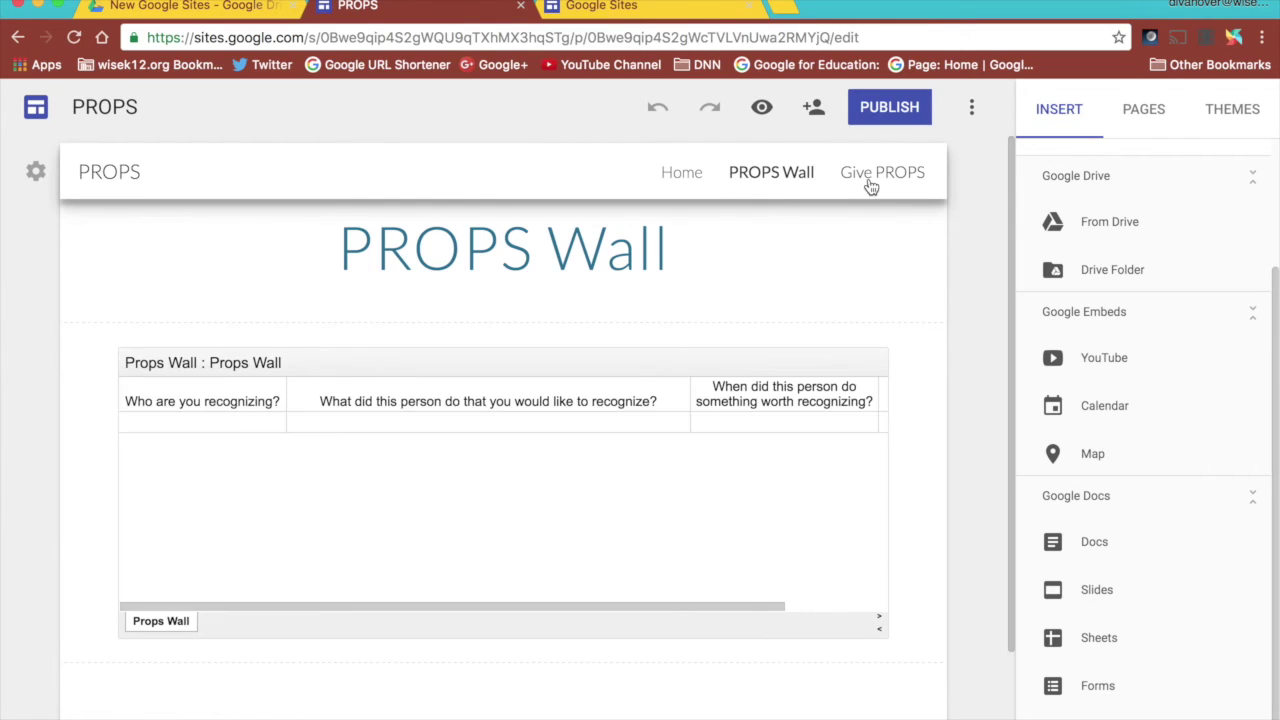
click(868, 178)
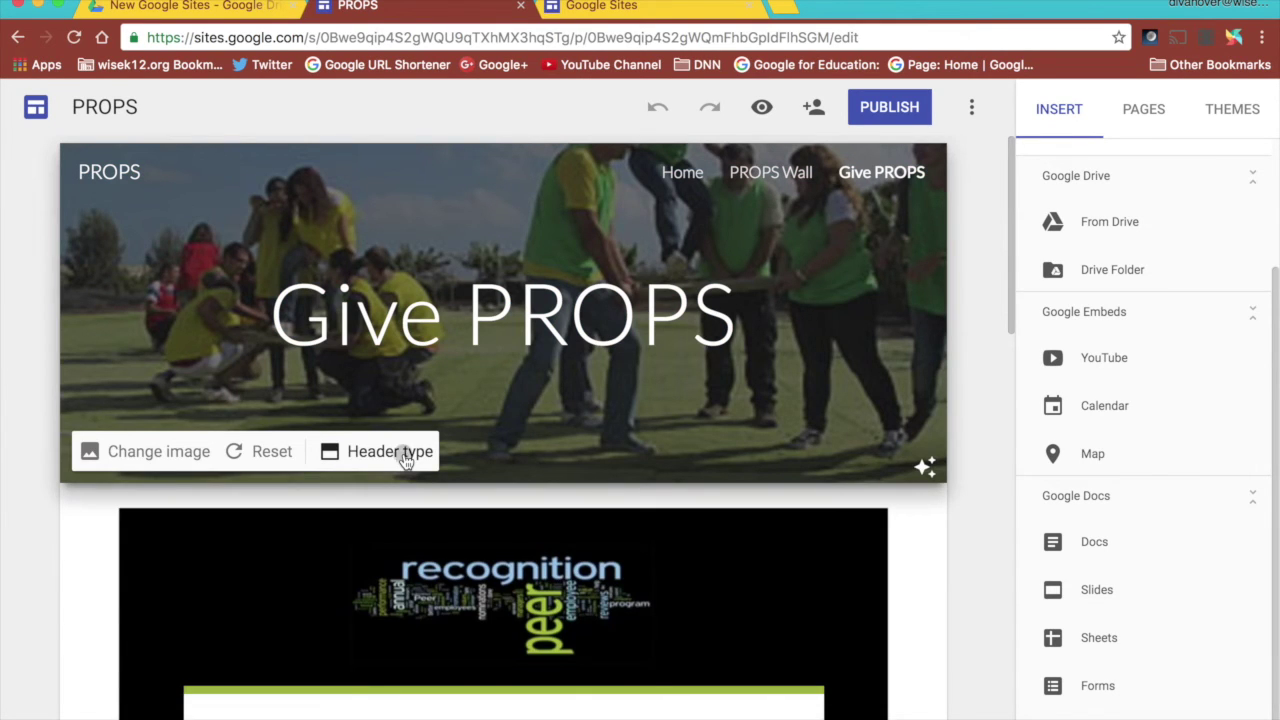
click(406, 459)
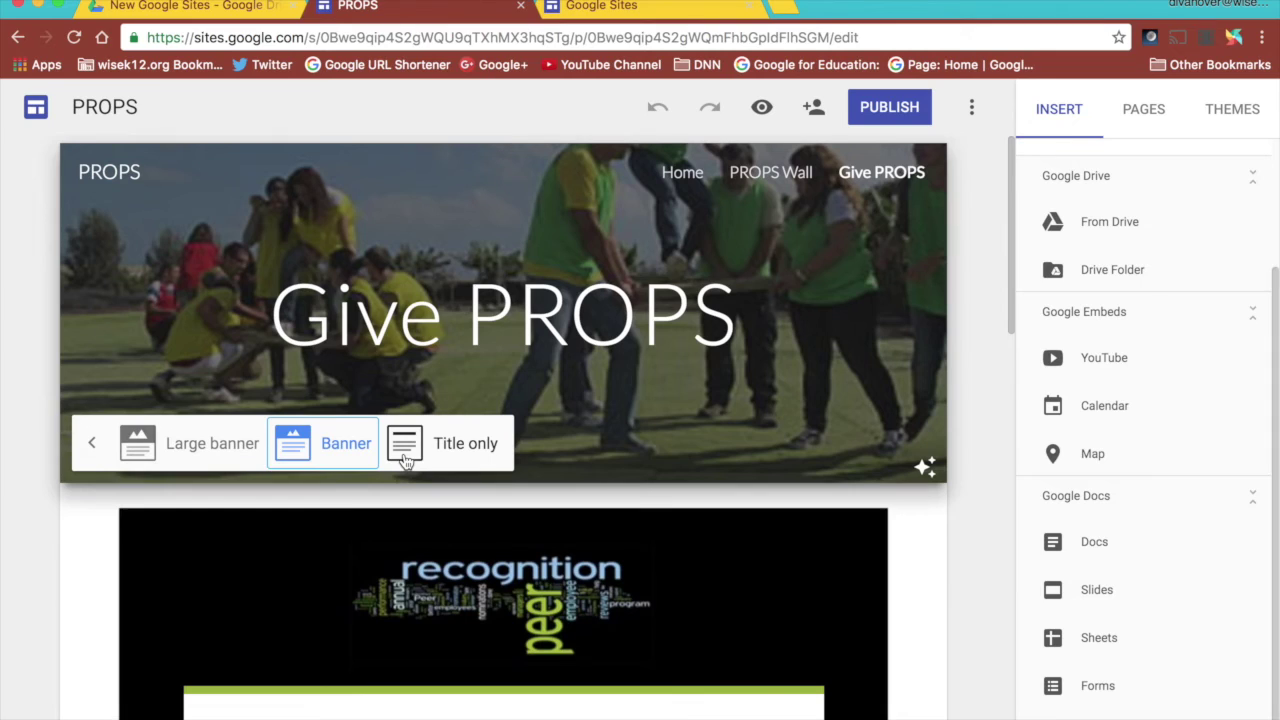
click(463, 450)
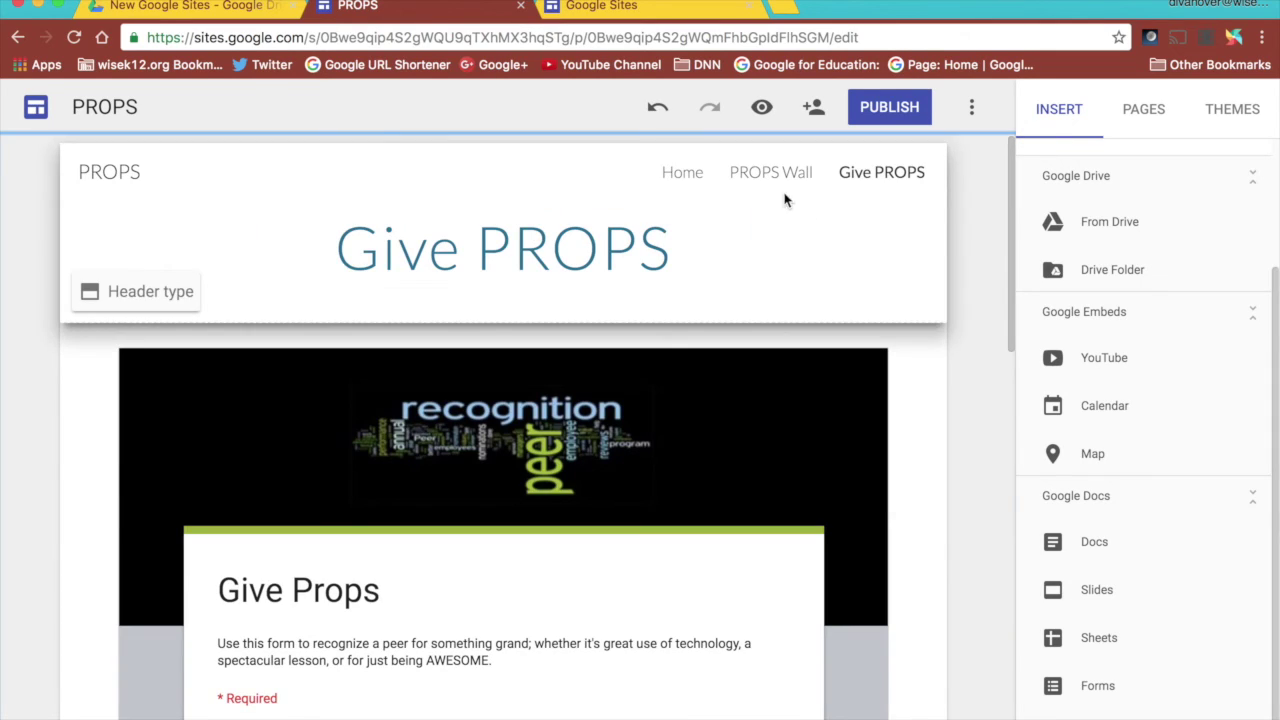
click(682, 178)
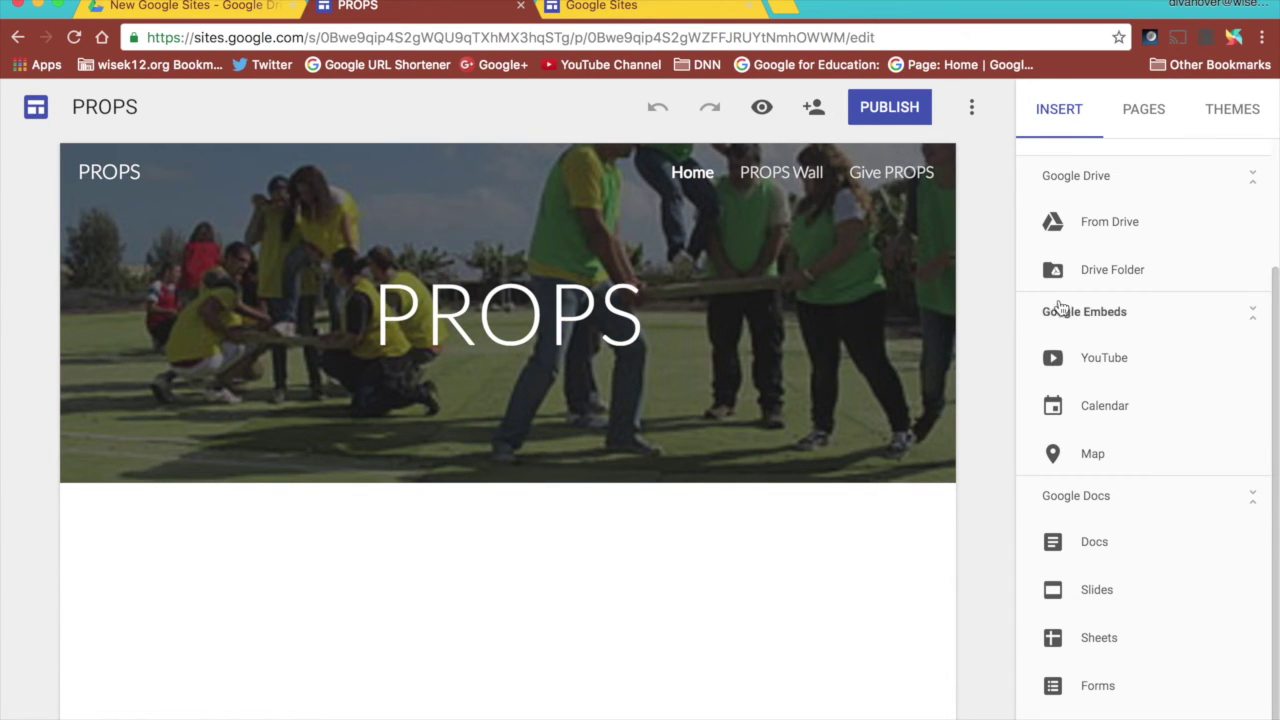
Step: Add a text box under the Home banner reading 'Welcome to PROPS, a Peer Recognition of Professional Success.'
scroll(1063, 309, up, 3)
click(1090, 187)
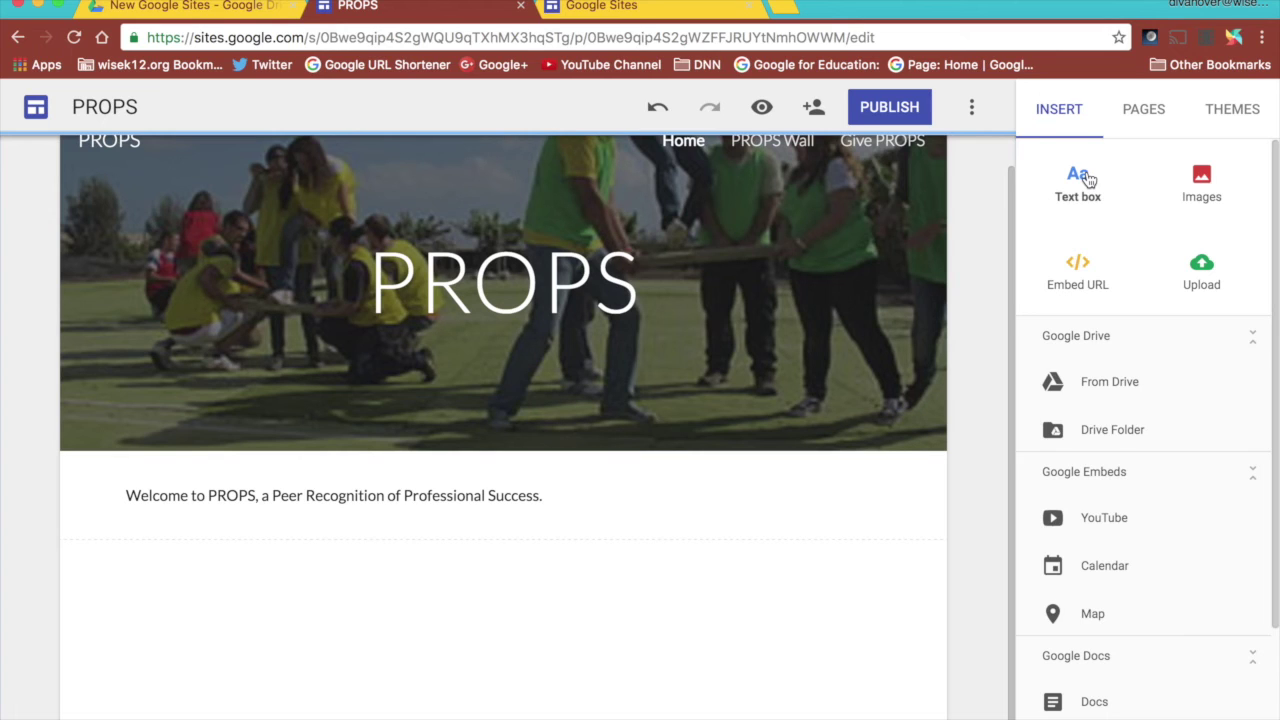
scroll(986, 263, up, 1)
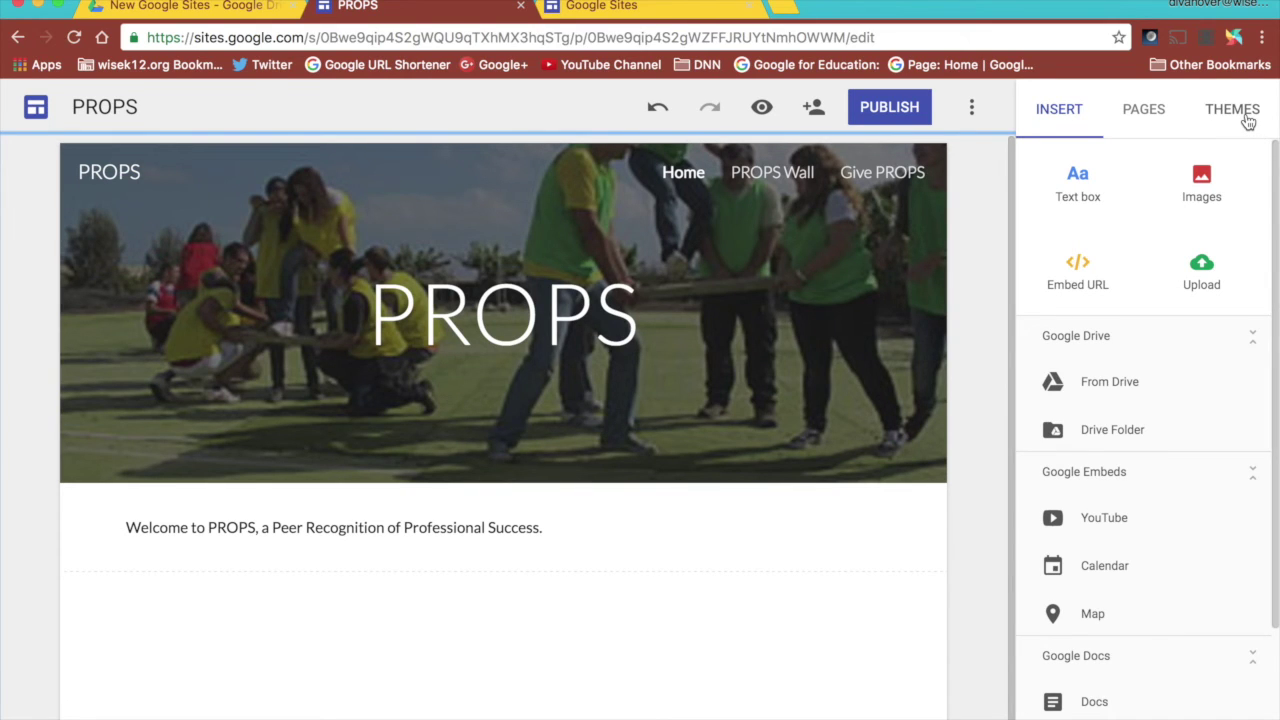
click(1247, 120)
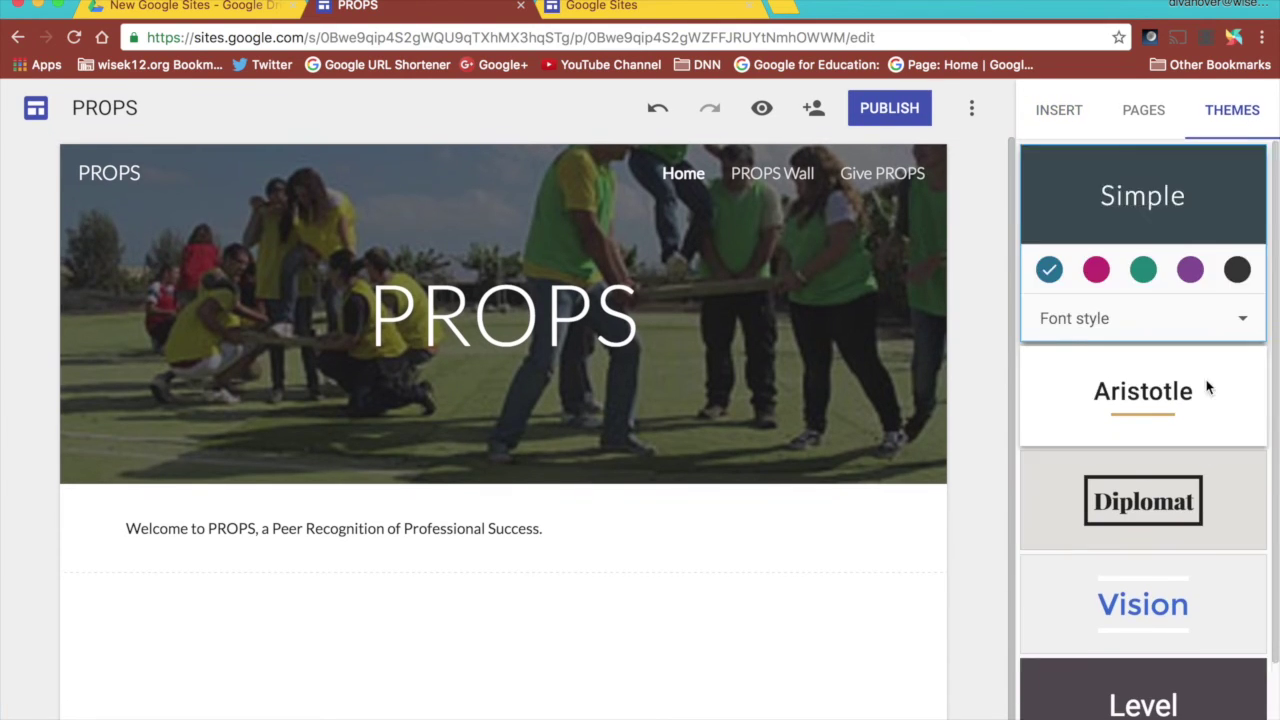
Step: Apply the Level theme, settling on the green accent colour and the Slab font style
scroll(1207, 389, down, 2)
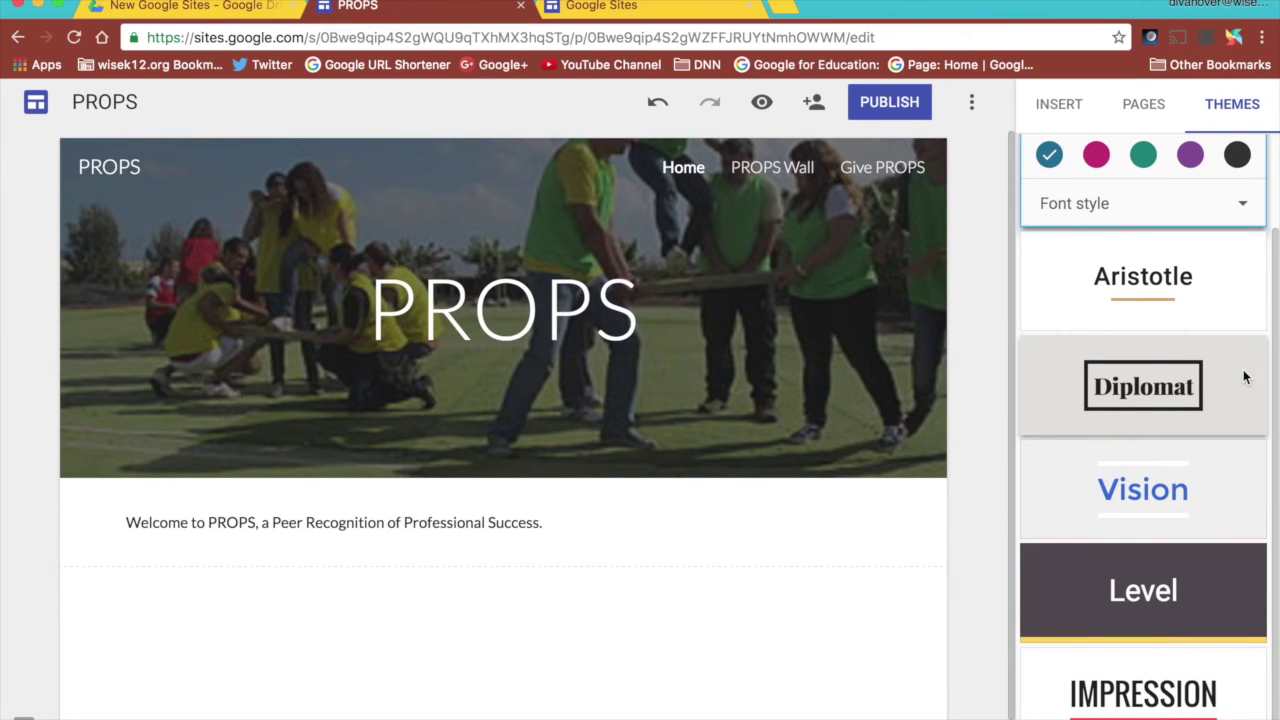
scroll(1245, 376, up, 2)
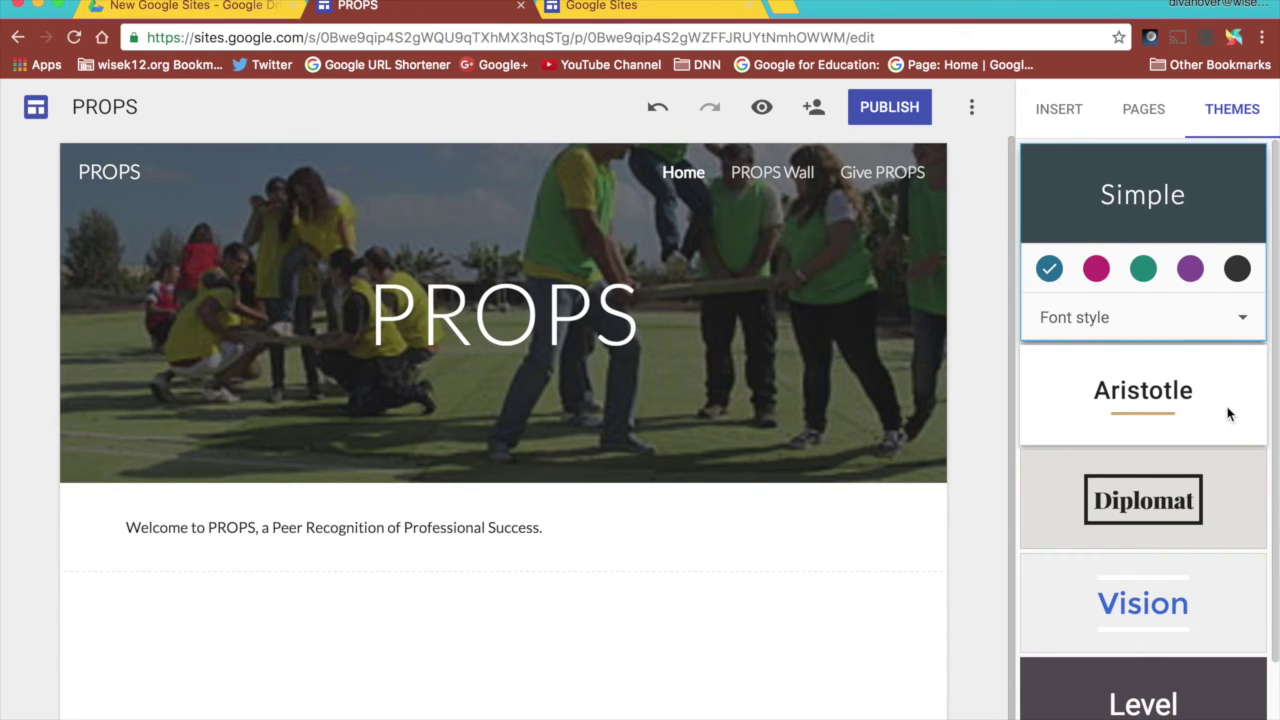
scroll(1229, 414, down, 2)
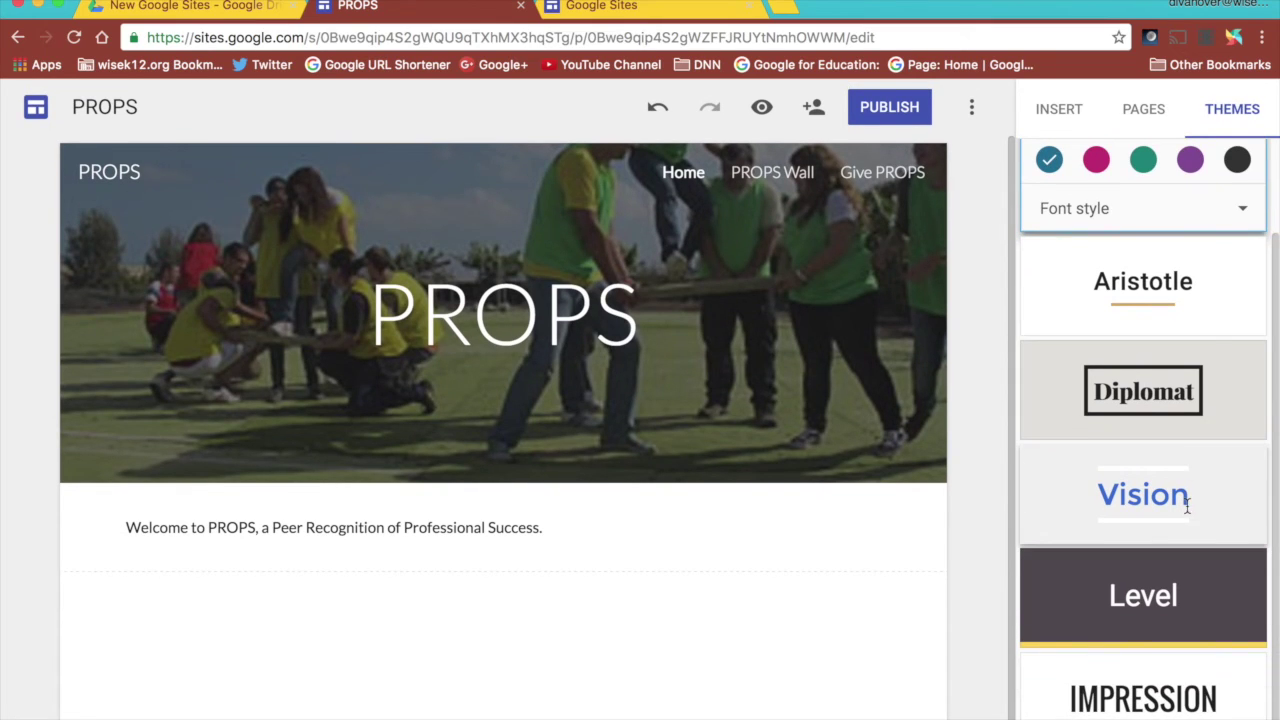
click(1181, 594)
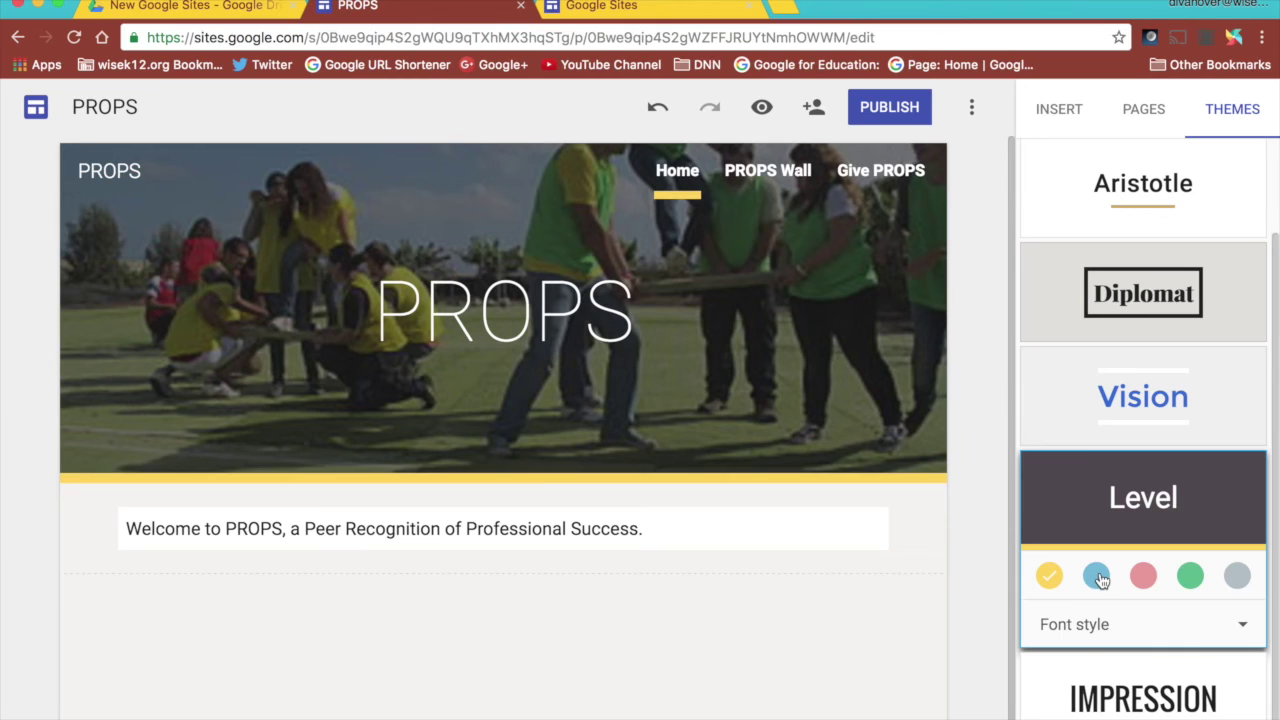
click(1098, 578)
click(1146, 577)
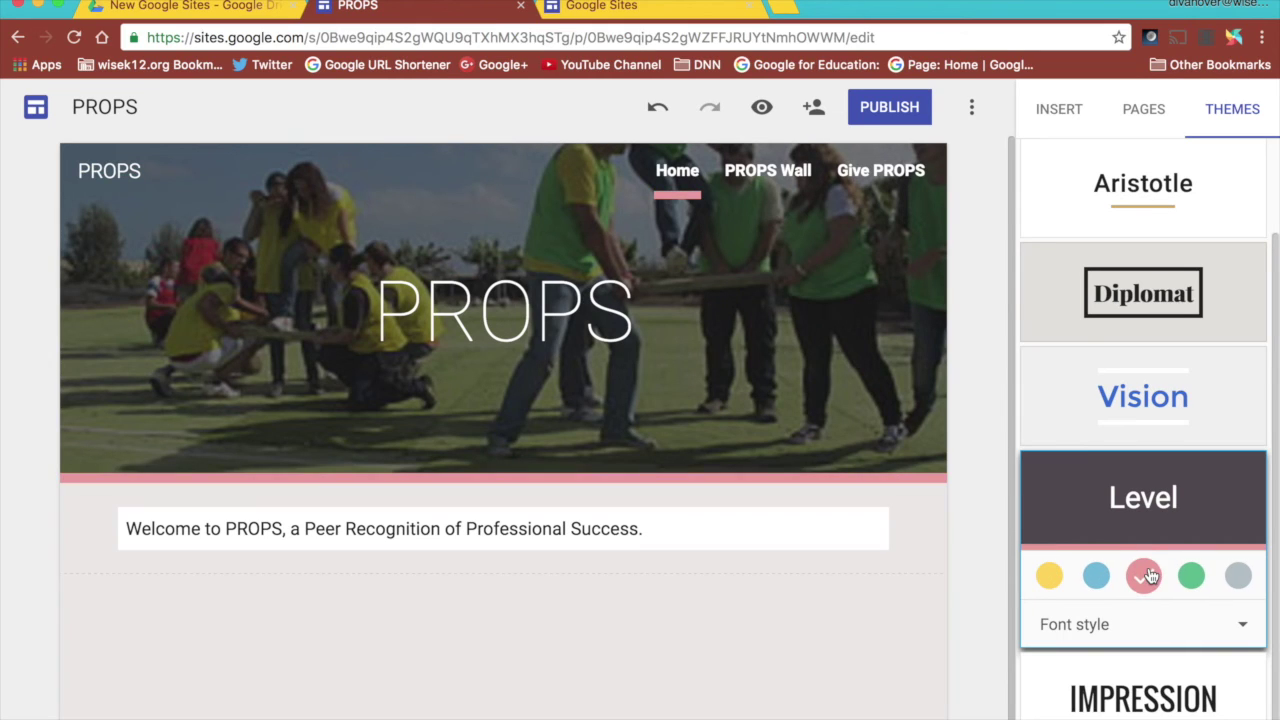
click(1190, 576)
click(1142, 624)
click(1160, 672)
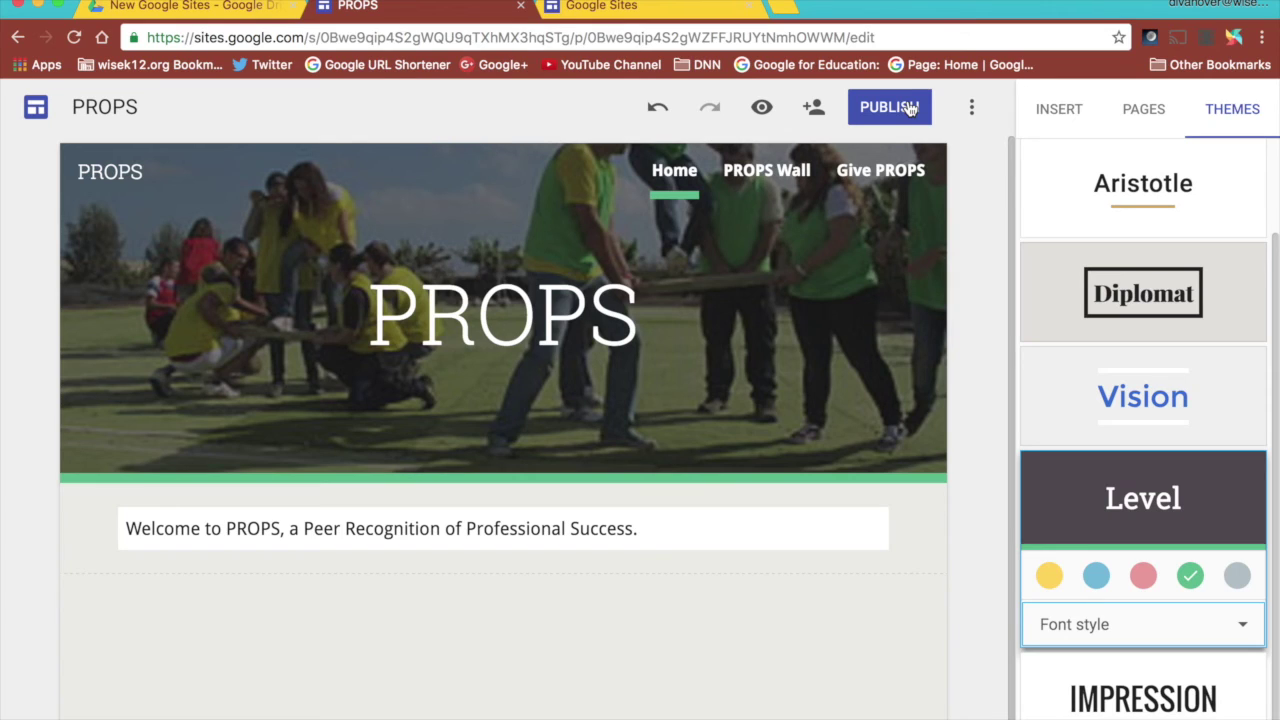
Step: Publish the site at web address 'propswebsite' with visibility set to Anyone on the web
click(908, 108)
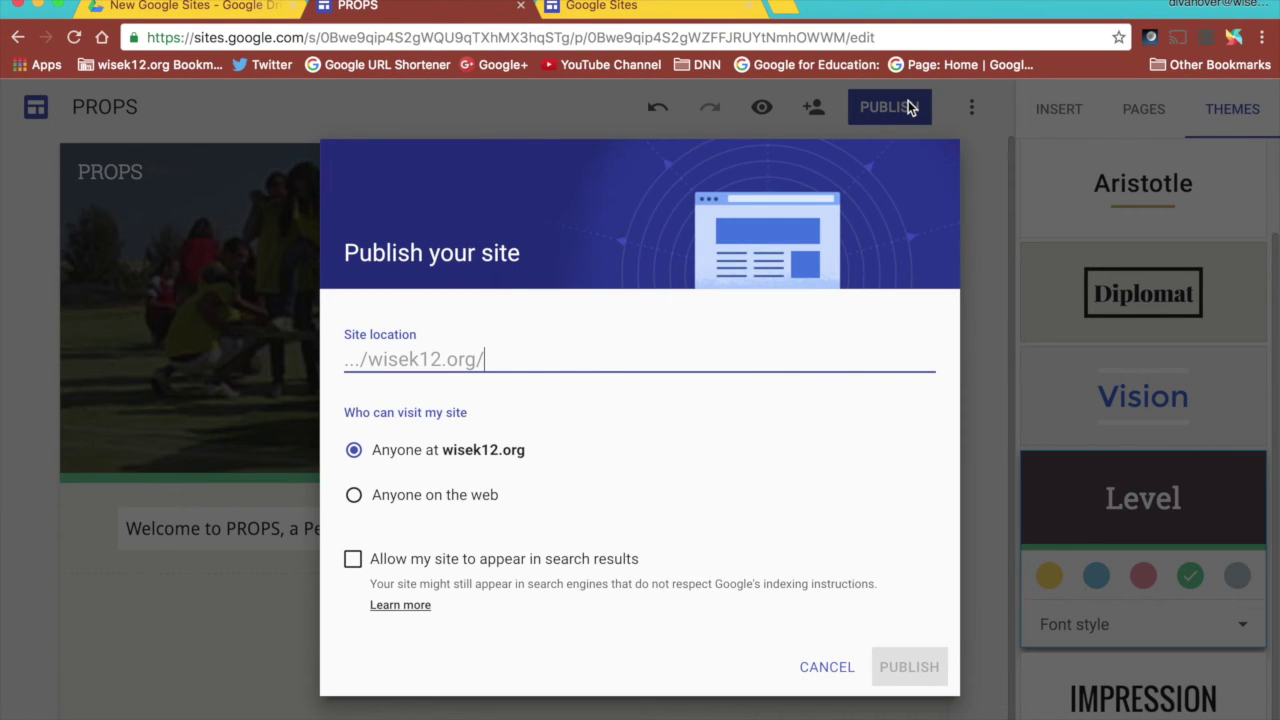
text(propswebsite)
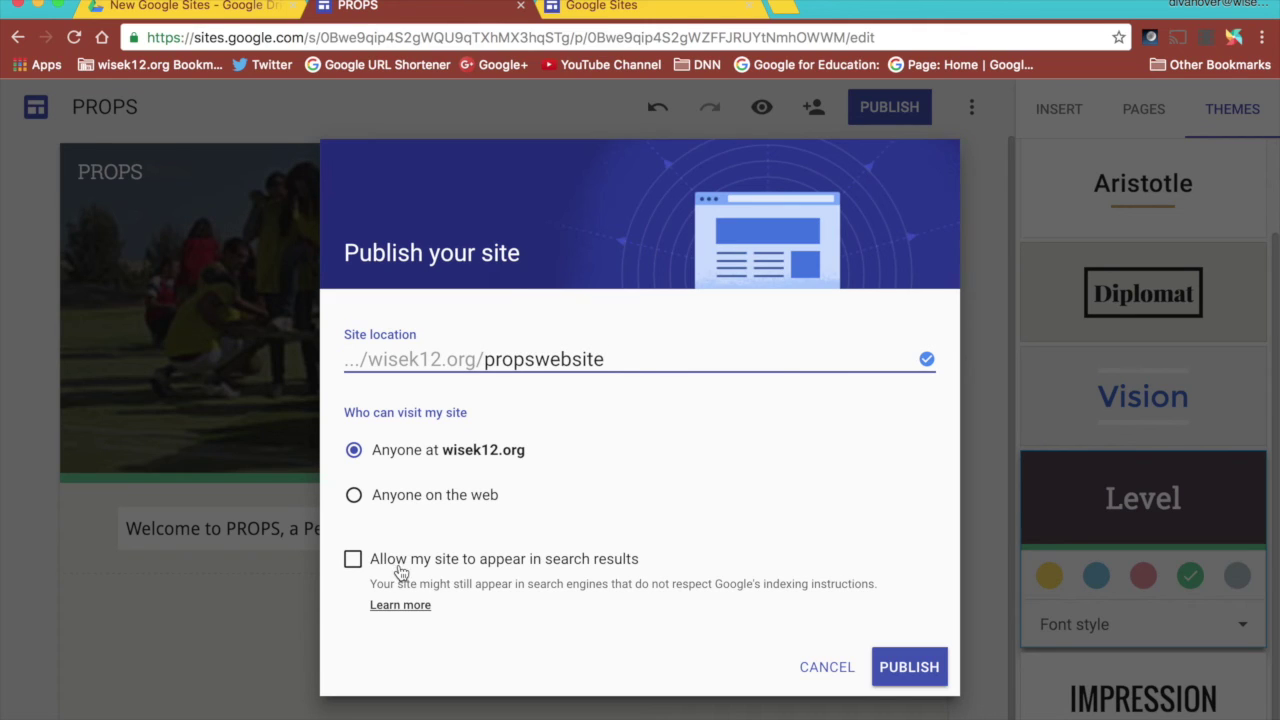
click(425, 498)
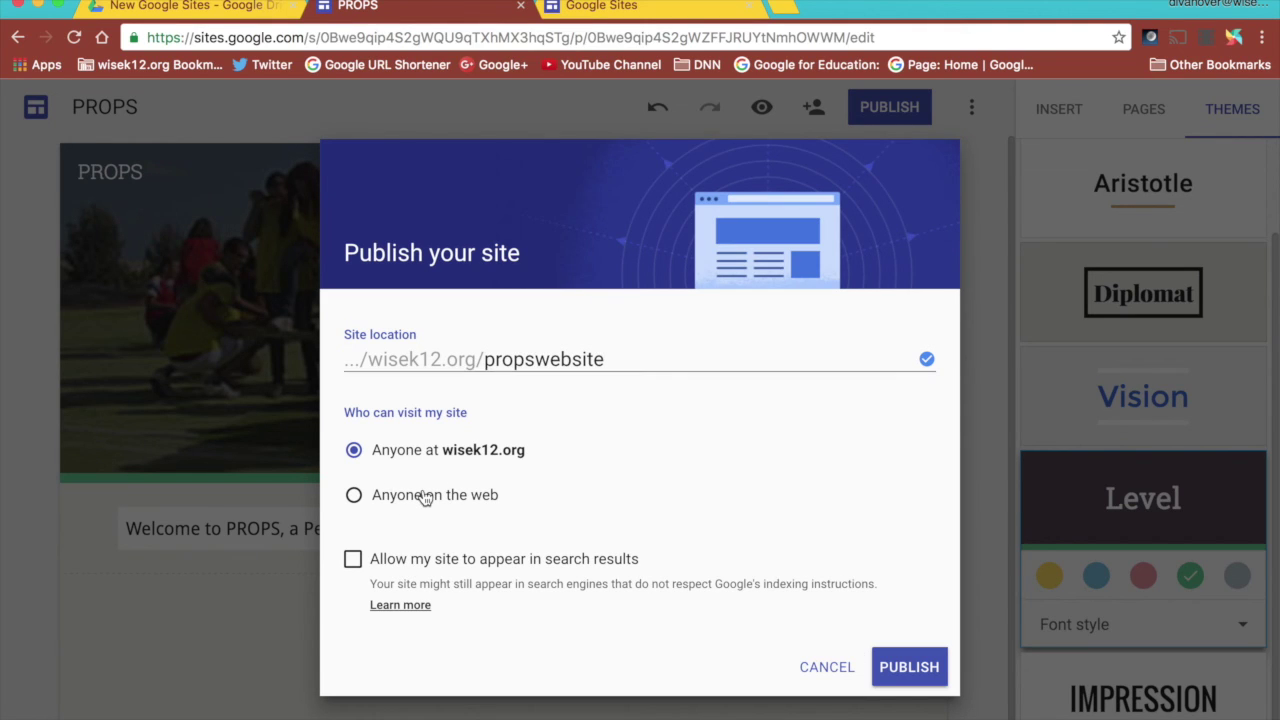
click(914, 655)
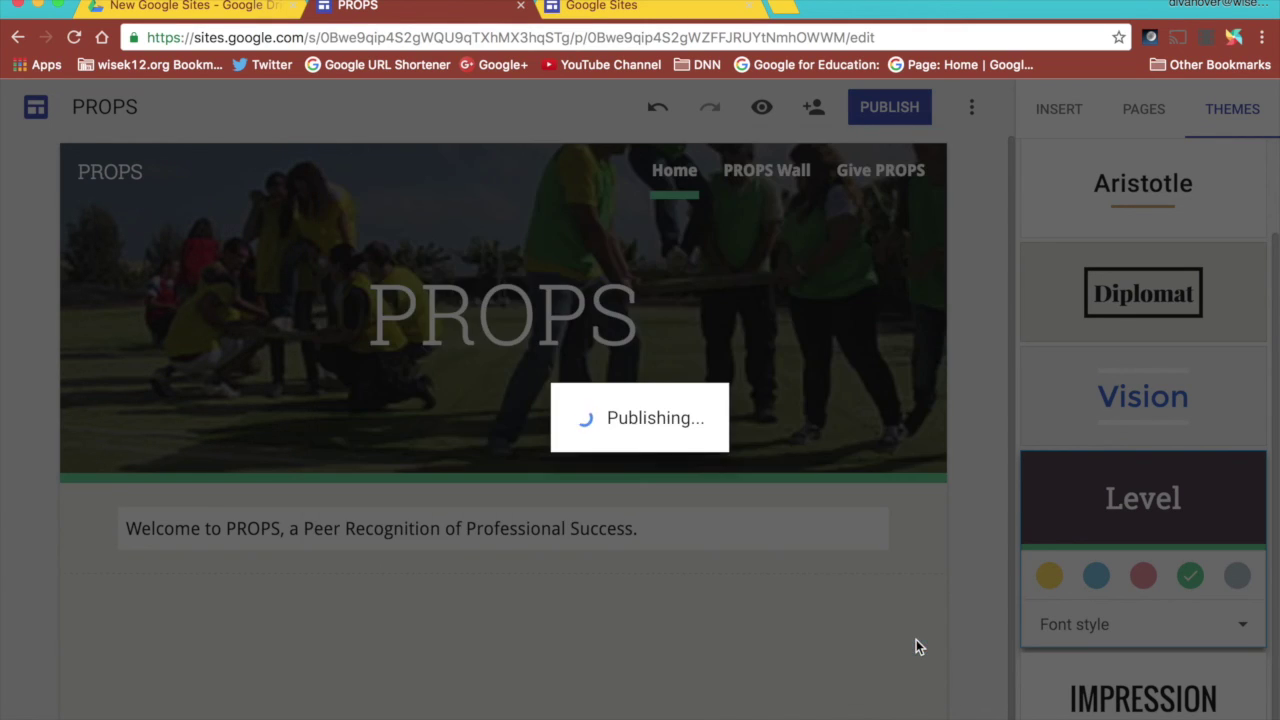